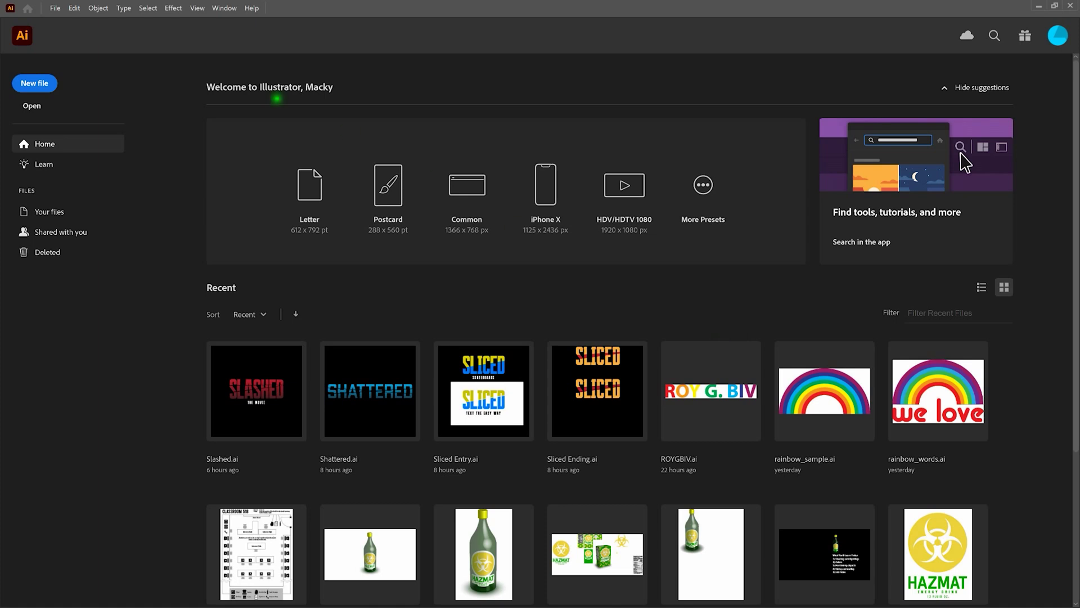
- Create a new Custom 1000 × 1000 pt RGB document, Untitled-1
key(ctrl+n)
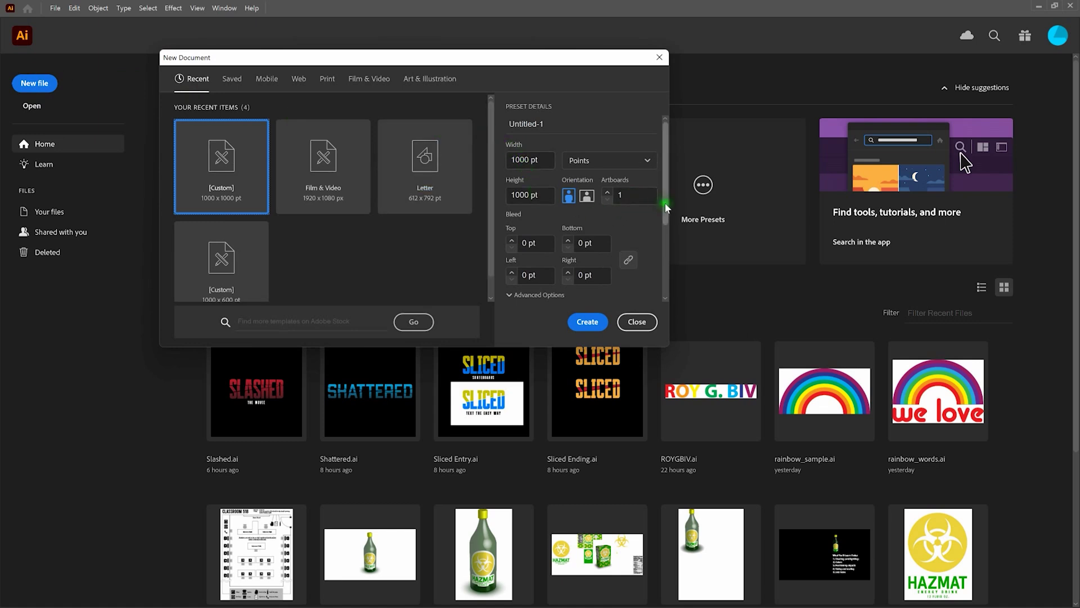
drag(666, 208, 660, 293)
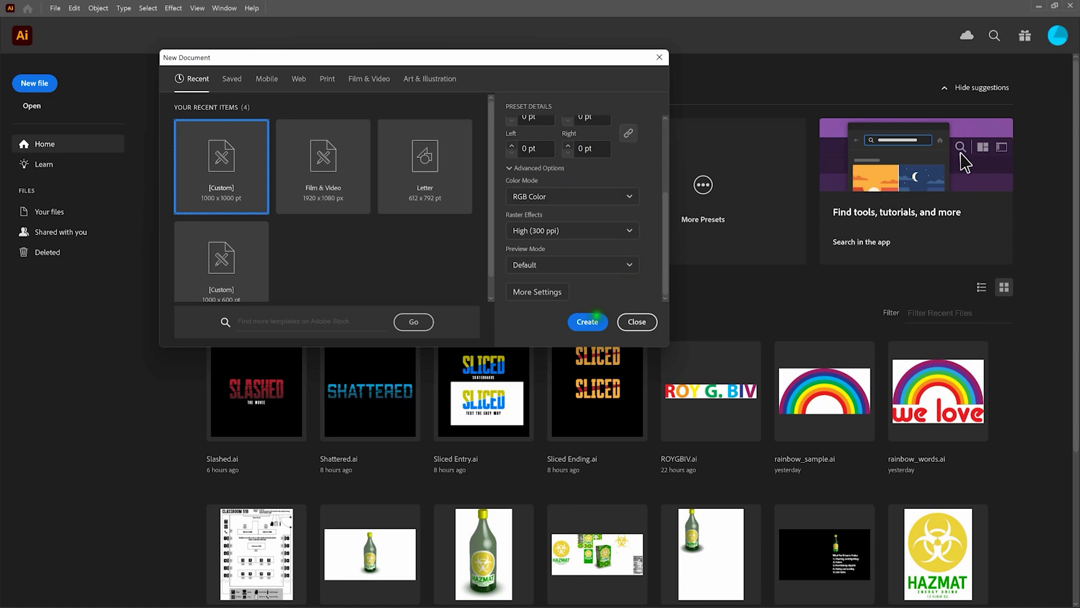
click(588, 321)
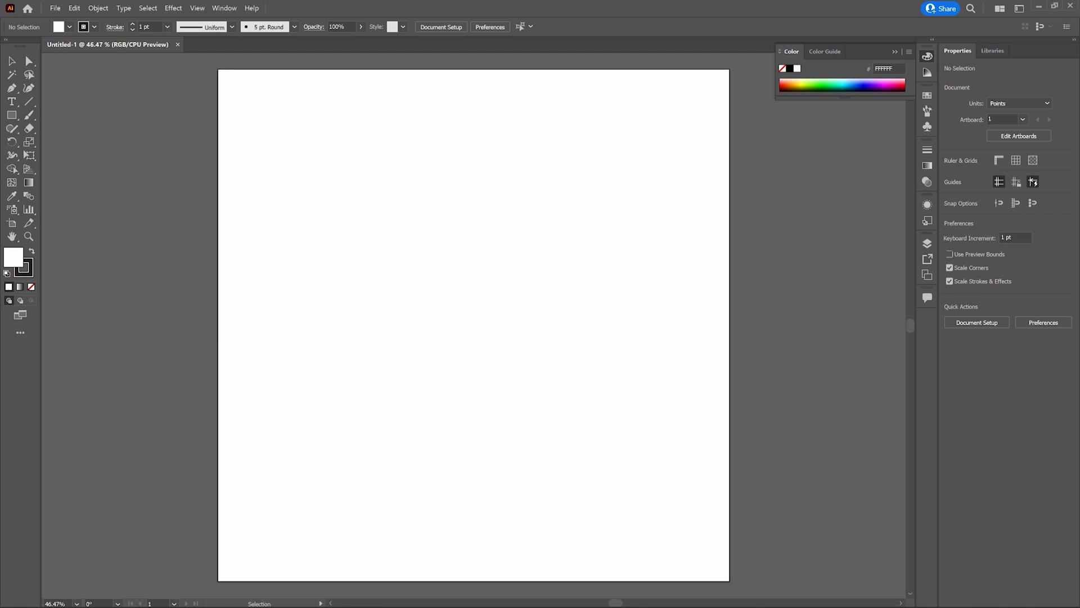
click(875, 70)
click(1023, 9)
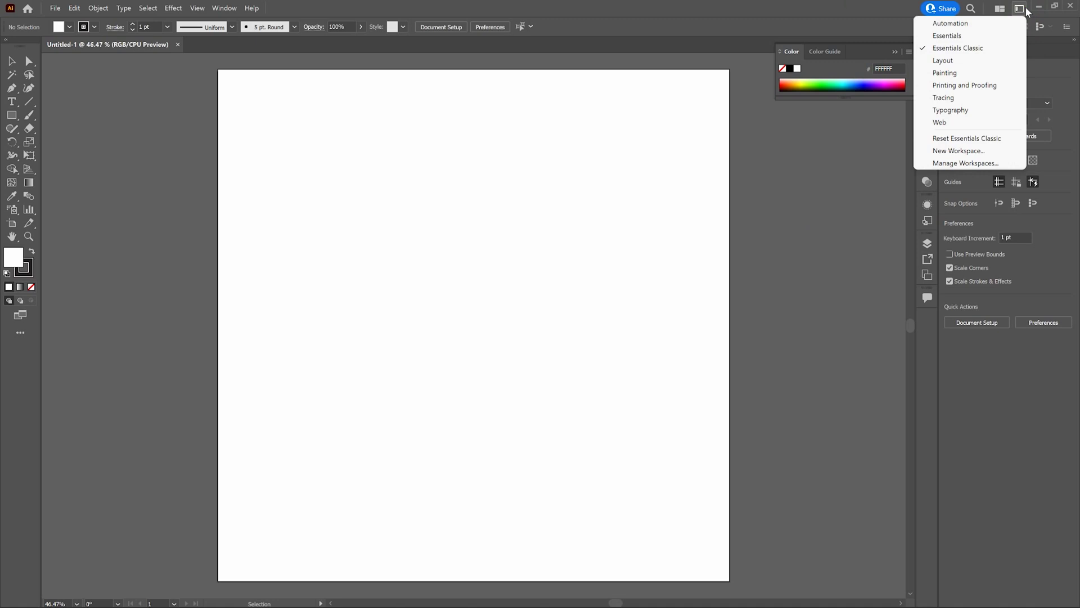
click(869, 13)
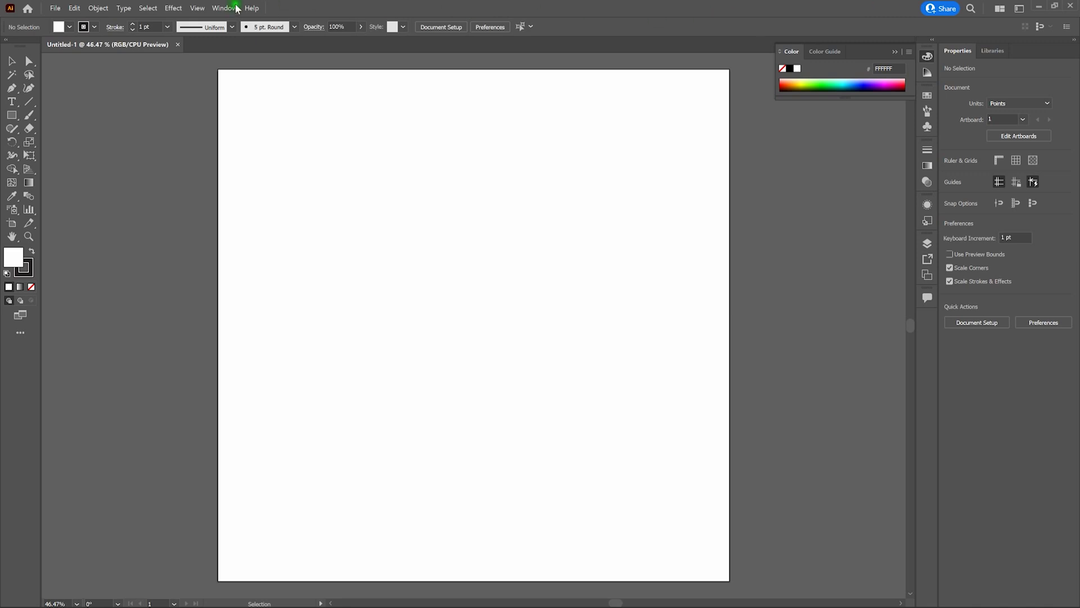
click(197, 8)
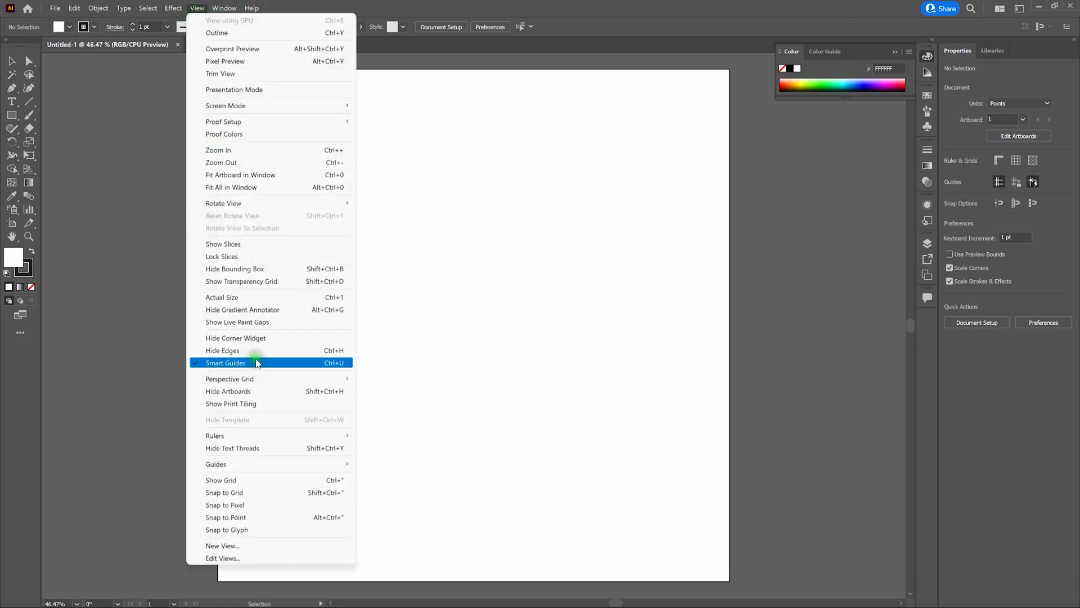
click(526, 8)
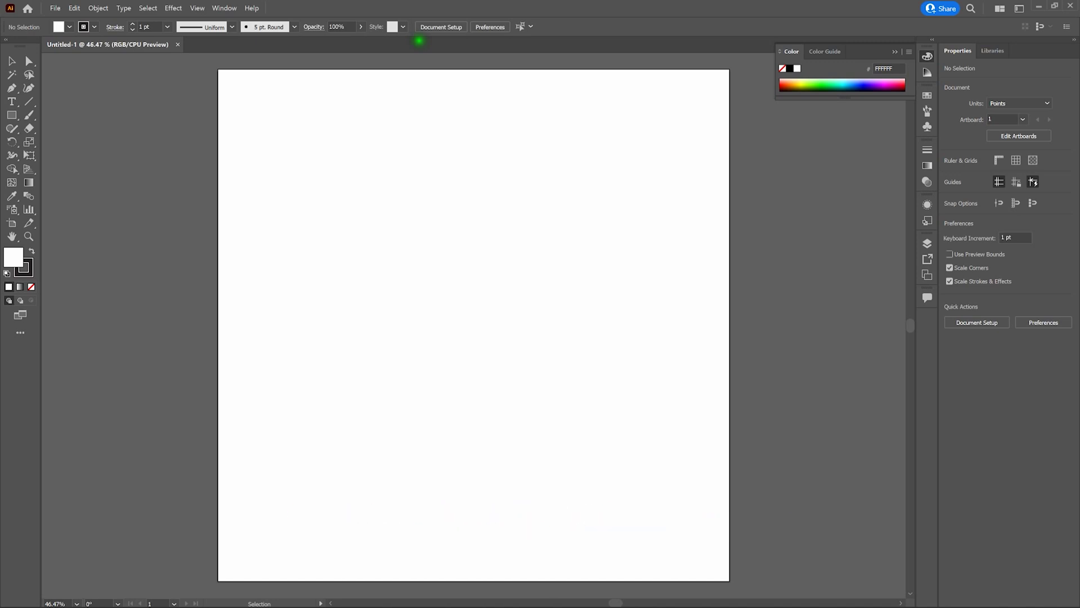
- Add the word 'sliced' as a line of text on the artboard
click(11, 102)
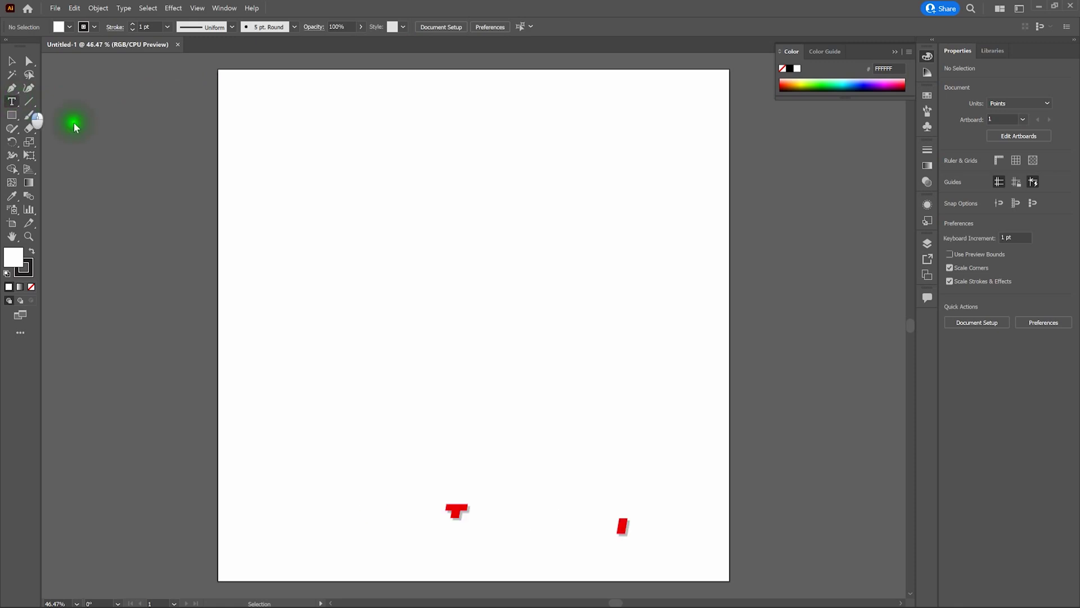
click(429, 245)
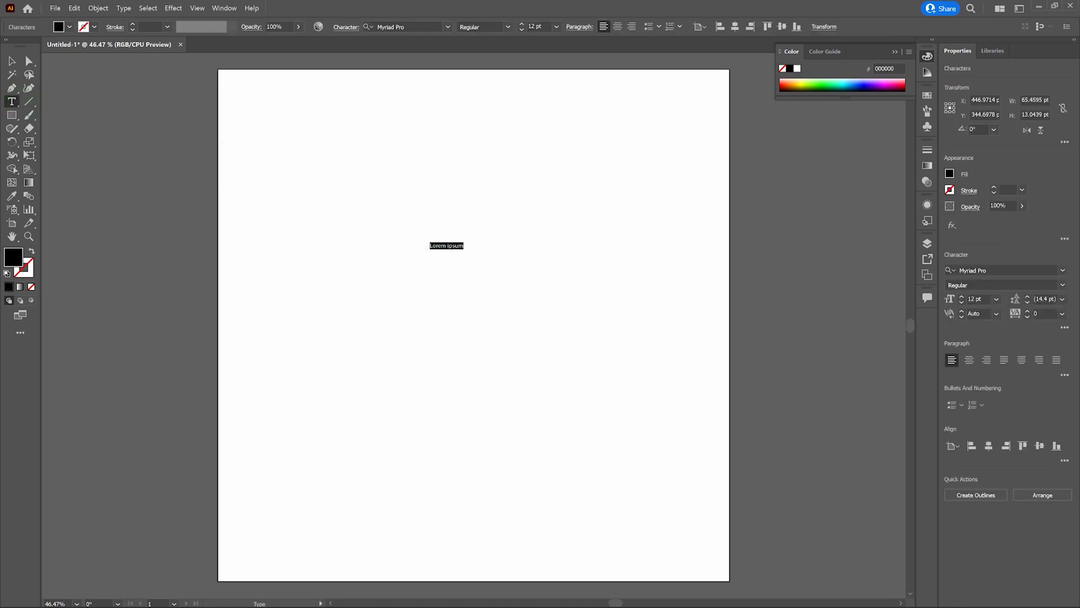
text(sliced)
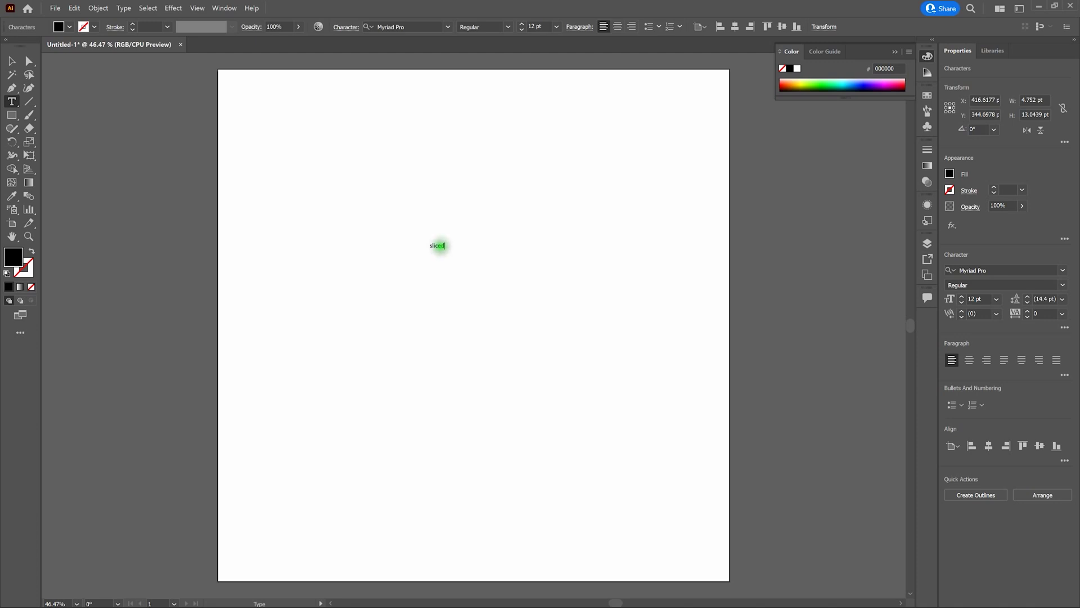
- Set the text to 200 pt in the Apex Regular font
double_click(438, 245)
key(ctrl+a)
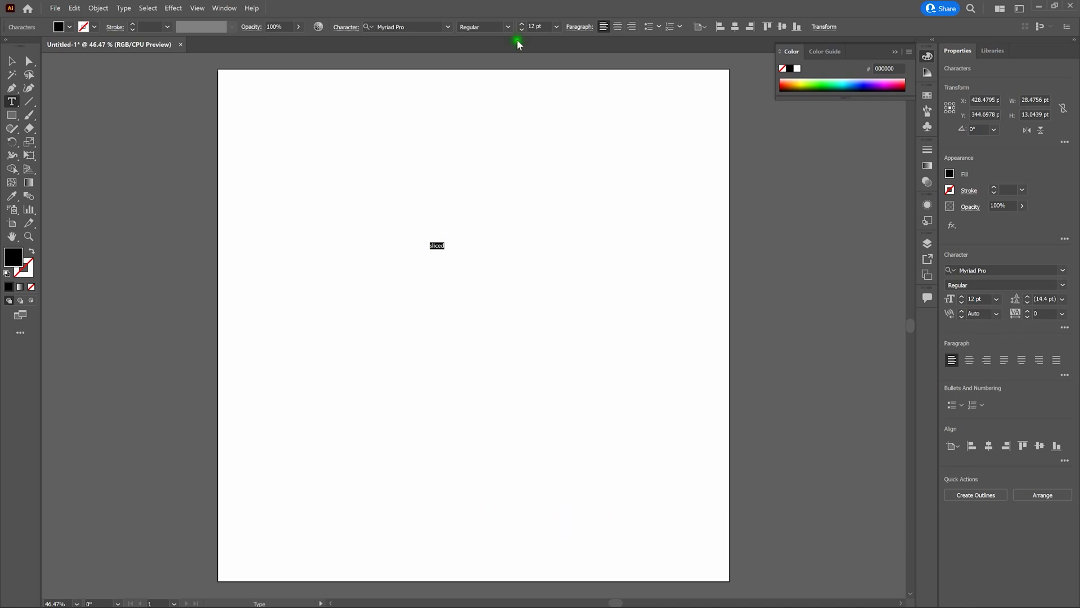
click(539, 26)
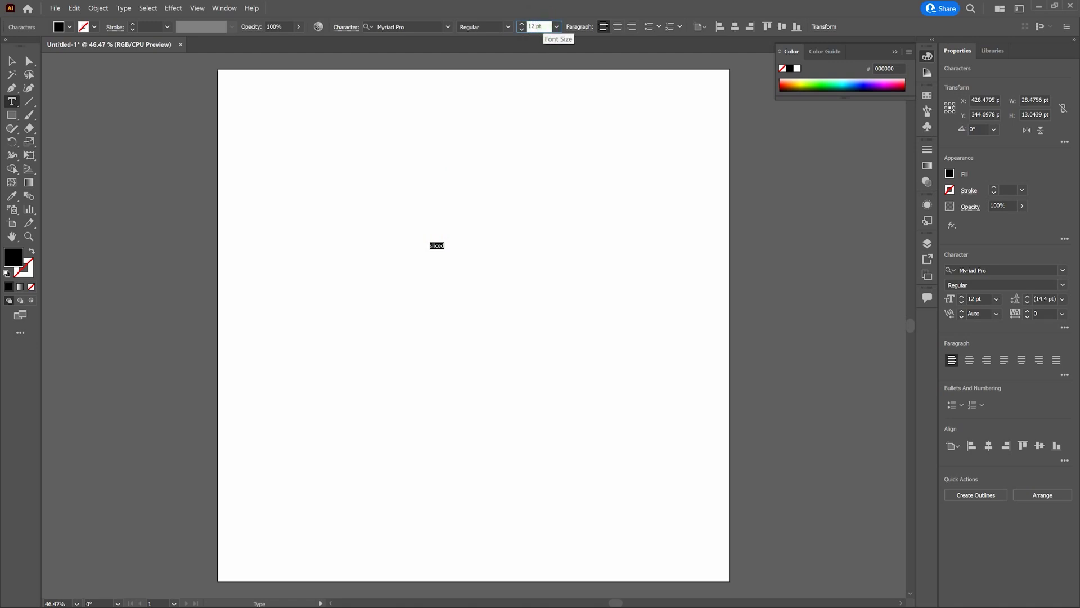
click(539, 26)
text(200)
key(Return)
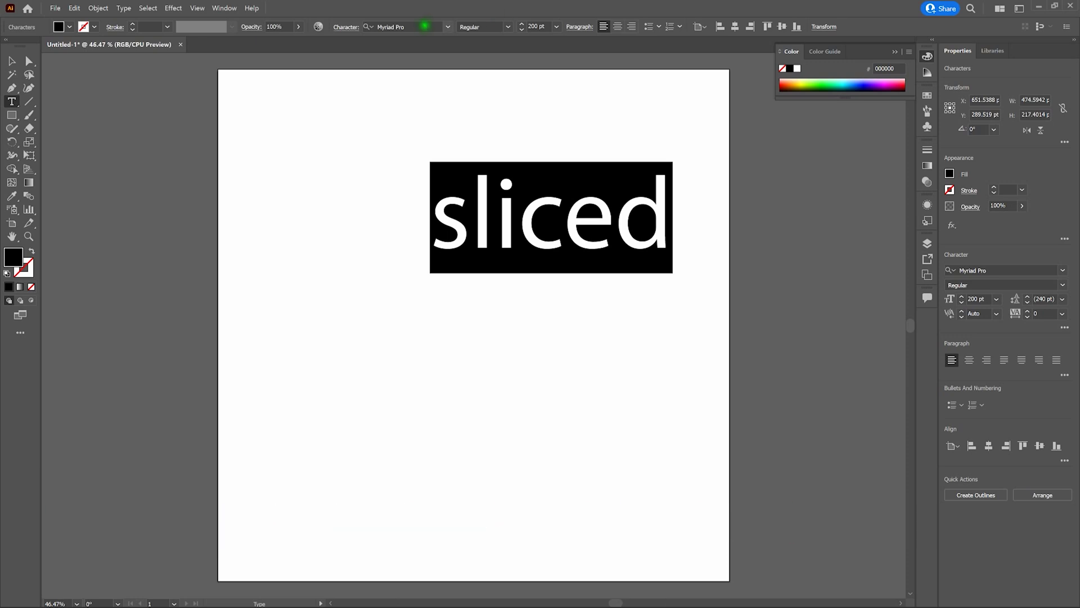
click(419, 27)
text(ape)
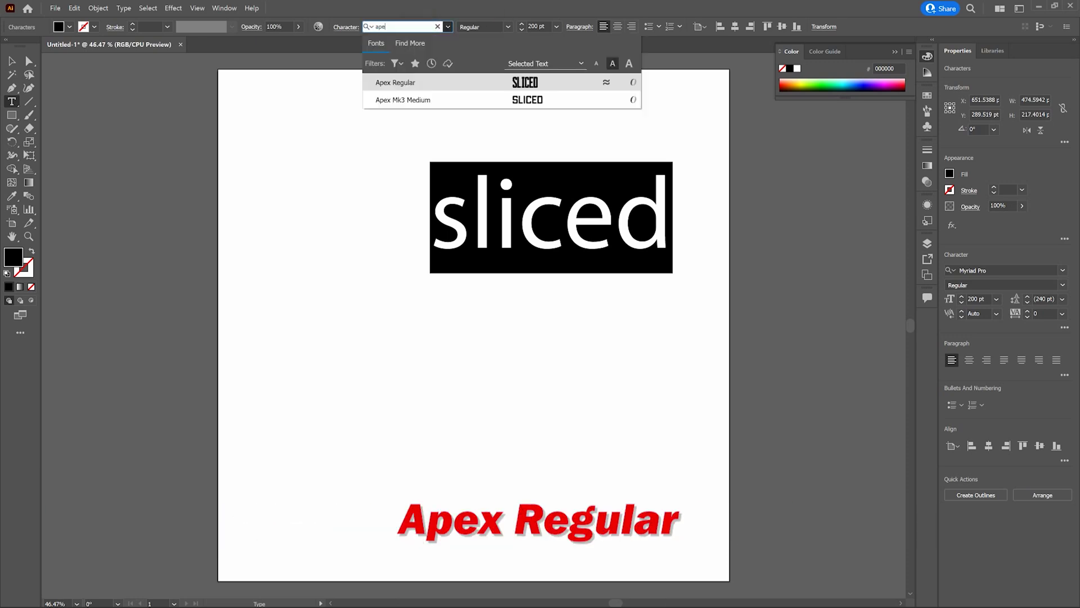
click(493, 83)
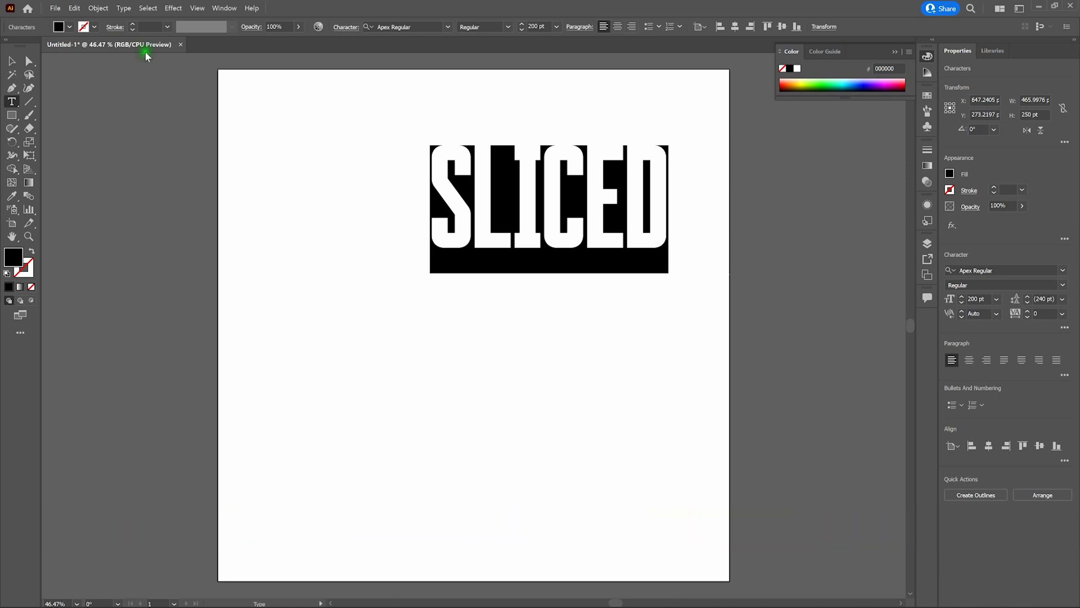
- Centre the SLICED text horizontally and vertically on the artboard with the Align panel
click(11, 60)
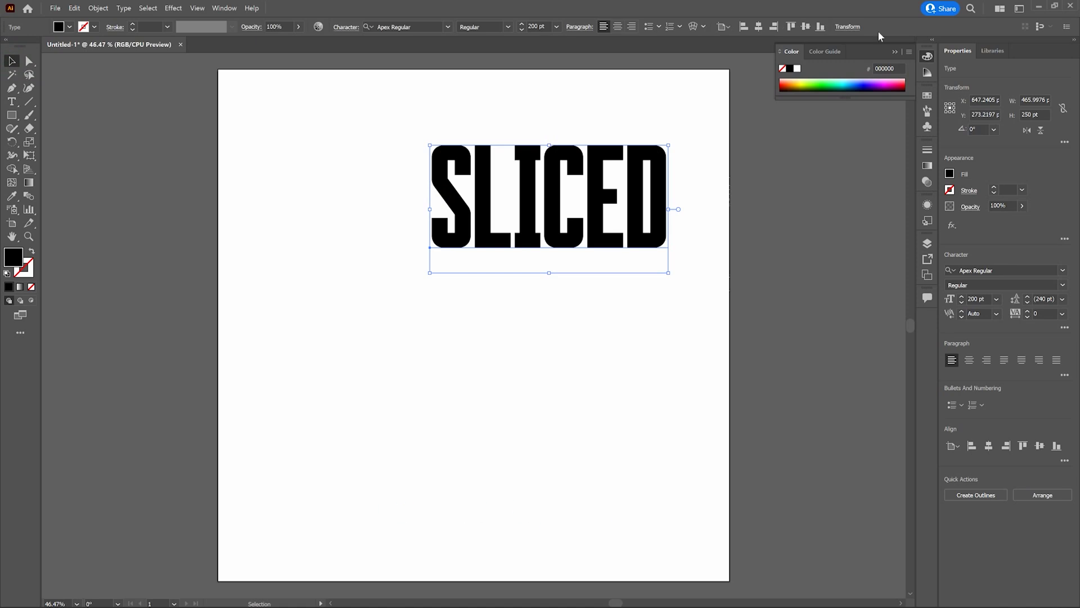
click(554, 27)
click(224, 8)
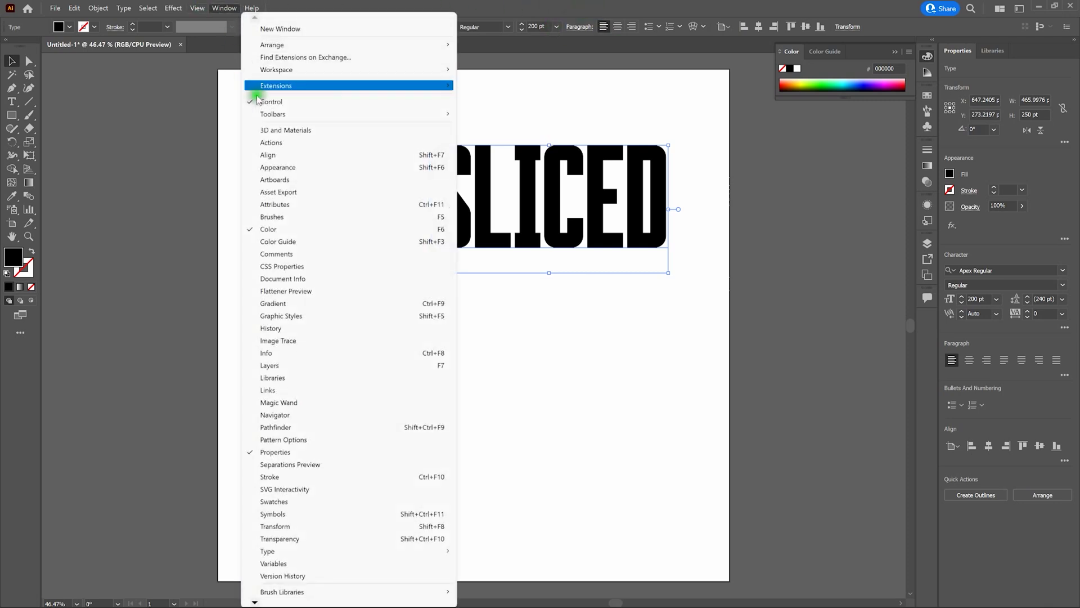
click(326, 148)
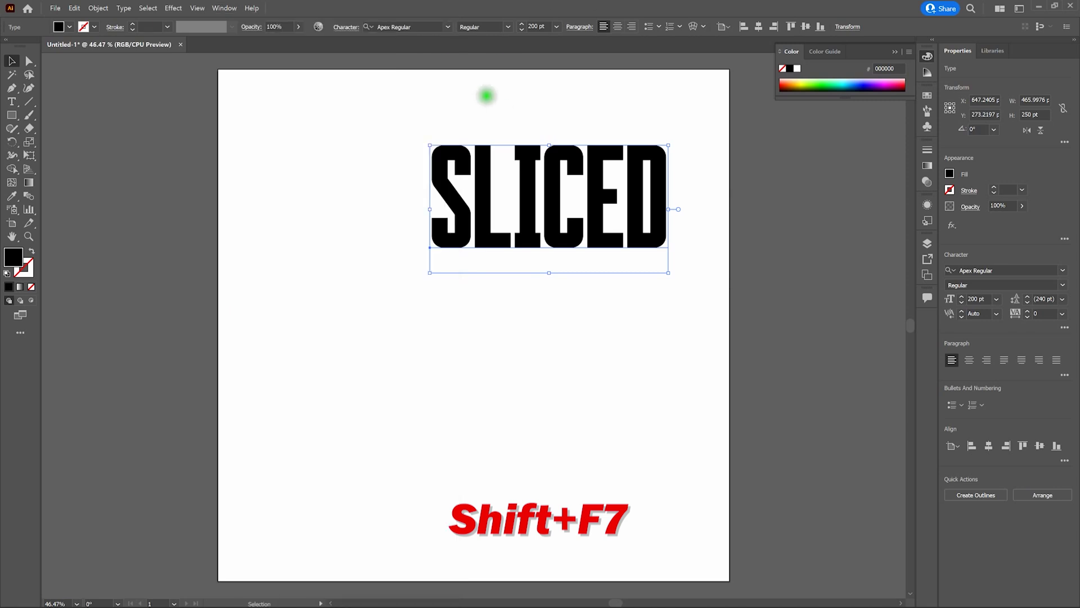
click(758, 27)
click(806, 27)
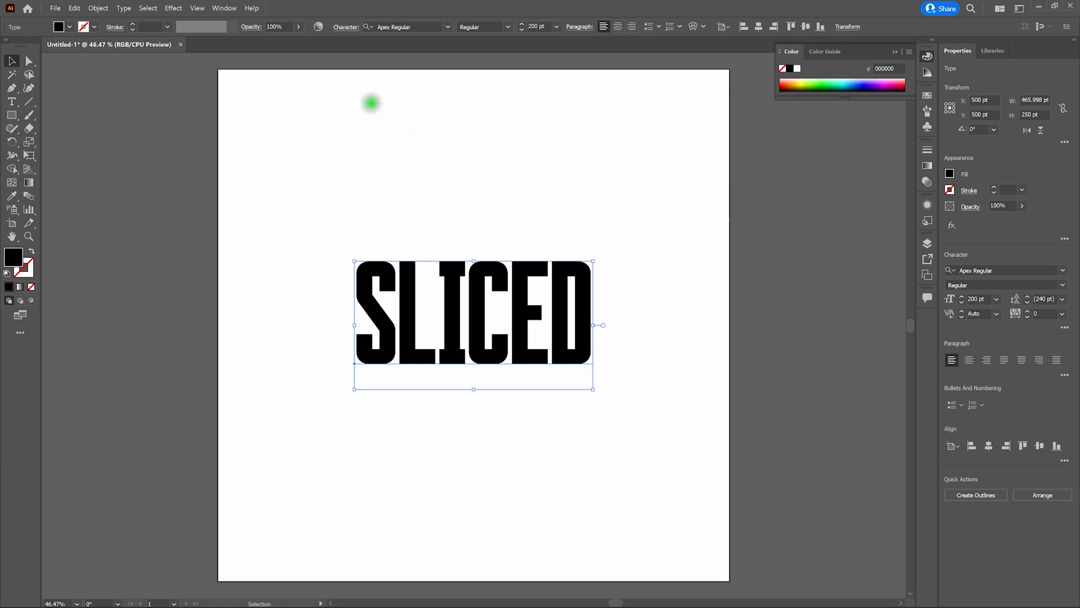
- Expand the SLICED text, keeping Object and Fill, into letter shapes
click(95, 8)
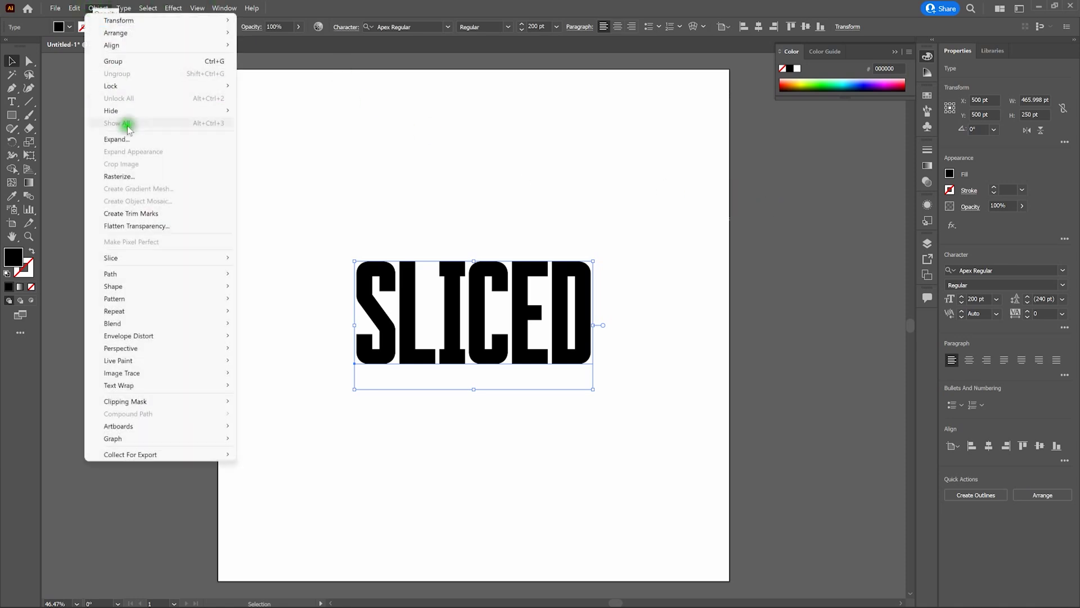
click(128, 140)
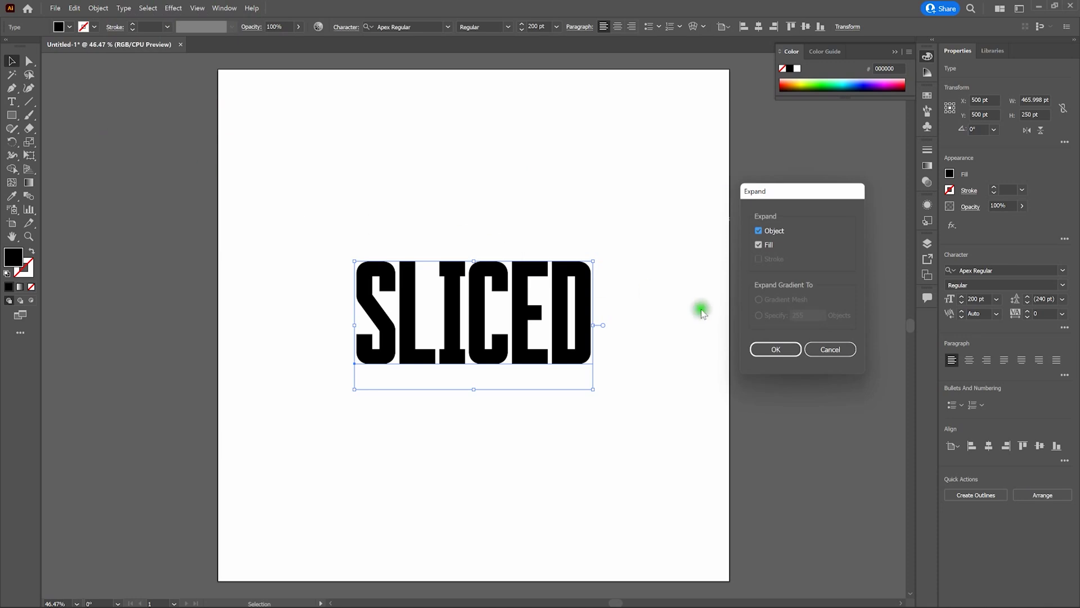
click(783, 349)
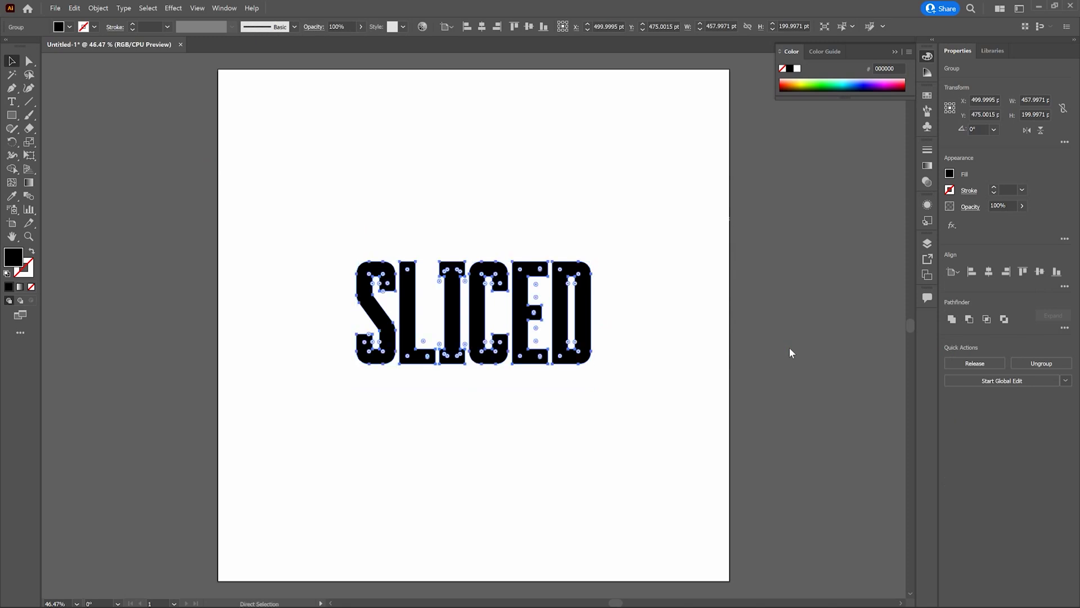
- Check the expanded shapes in Outline view, then return to Preview
key(ctrl+y)
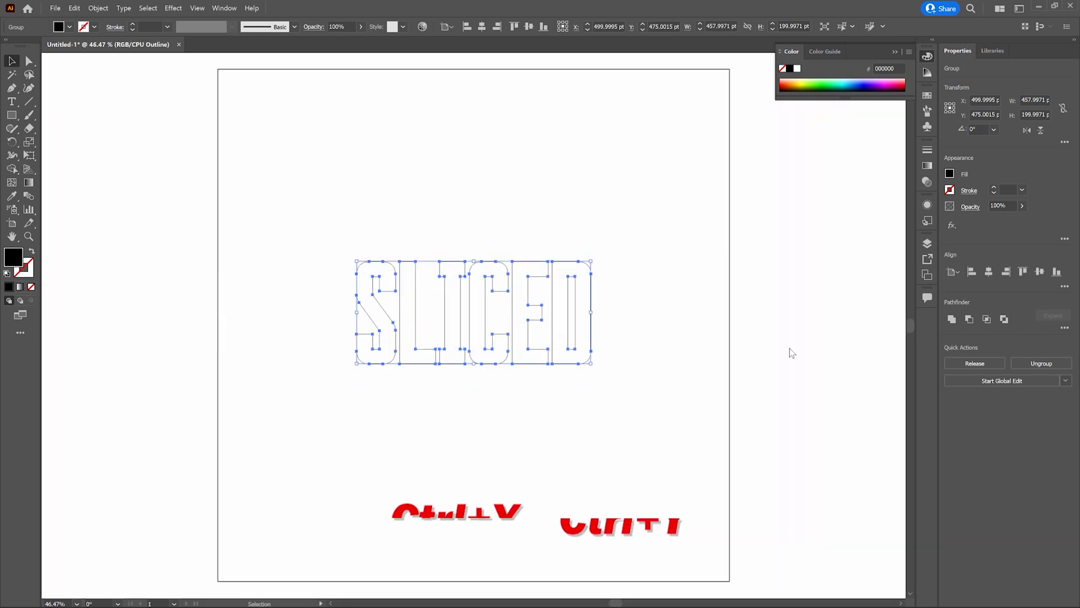
key(a)
key(ctrl+y)
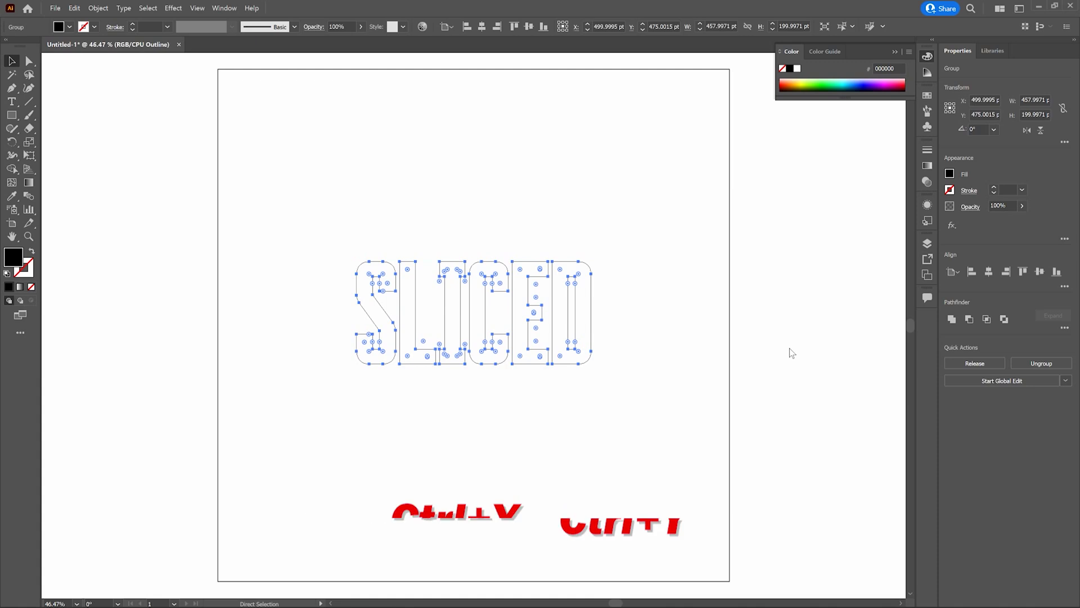
key(v)
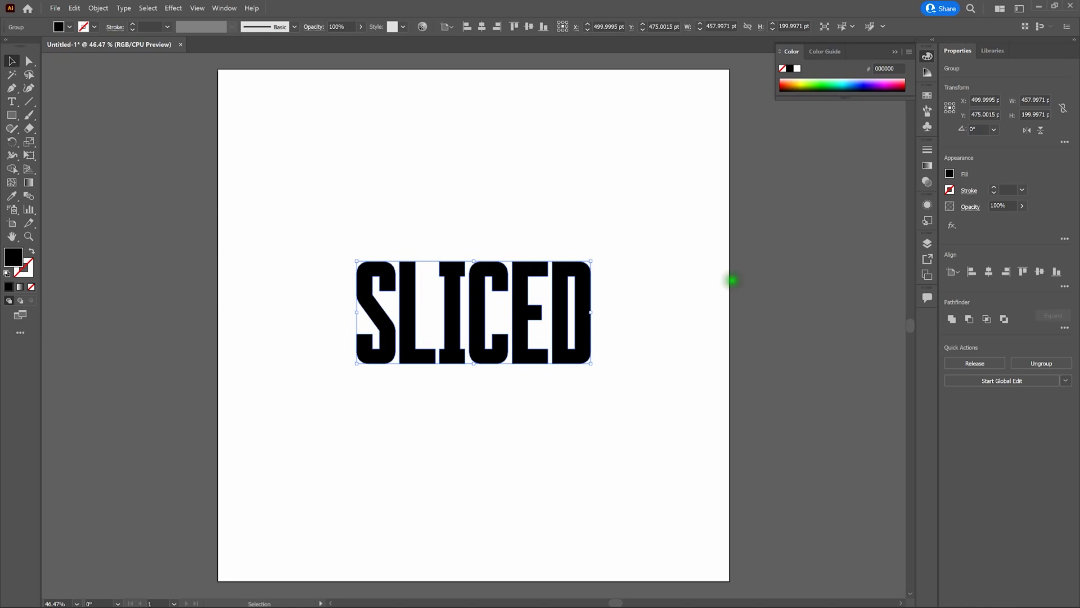
- Draw a straight Pen line rising from left of the S to past the D
click(656, 214)
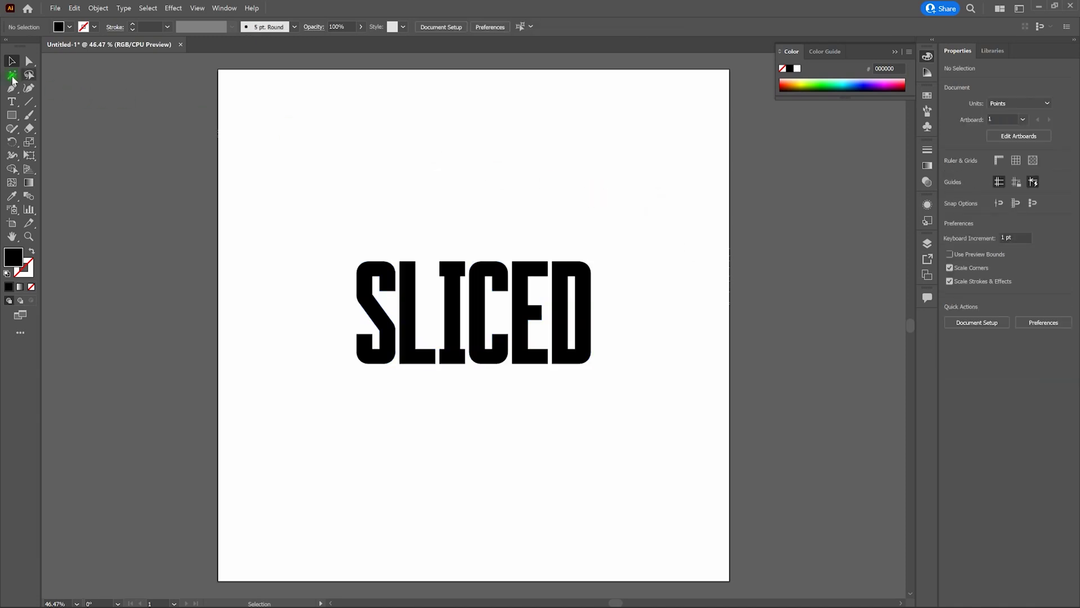
key(p)
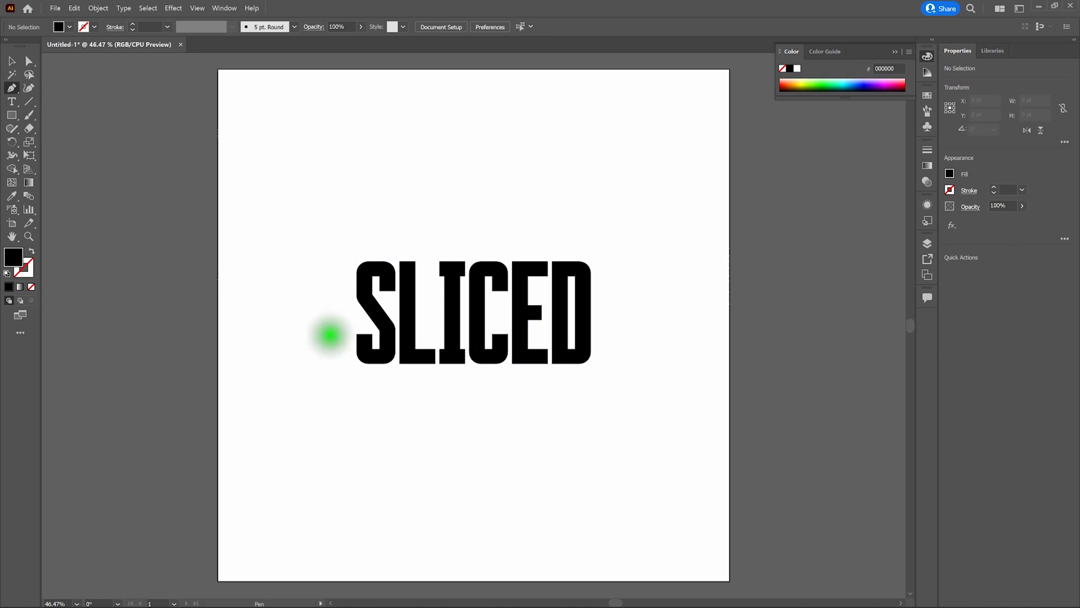
click(331, 335)
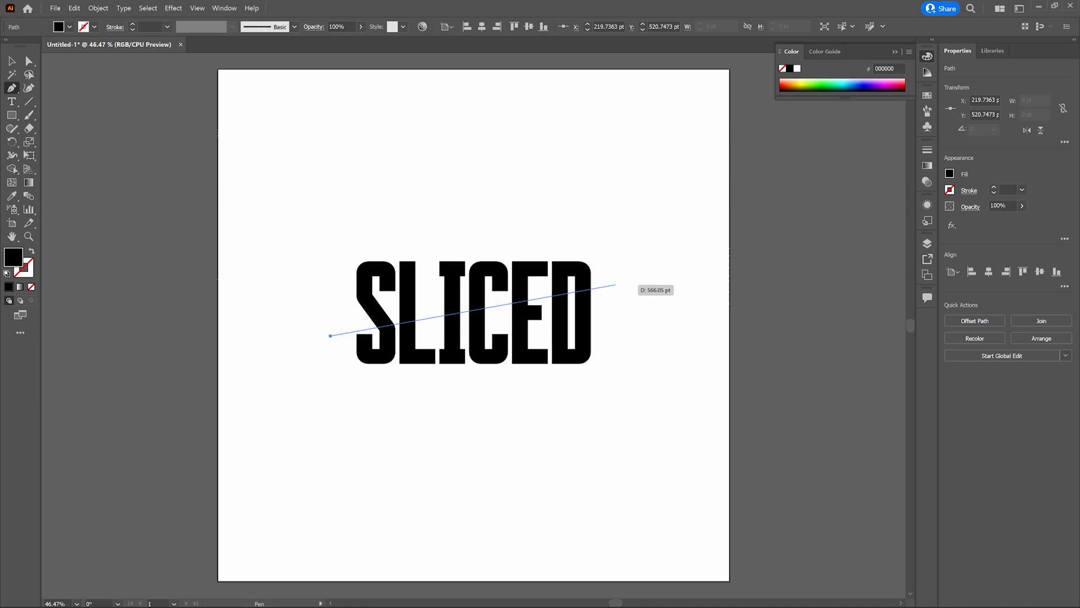
click(616, 285)
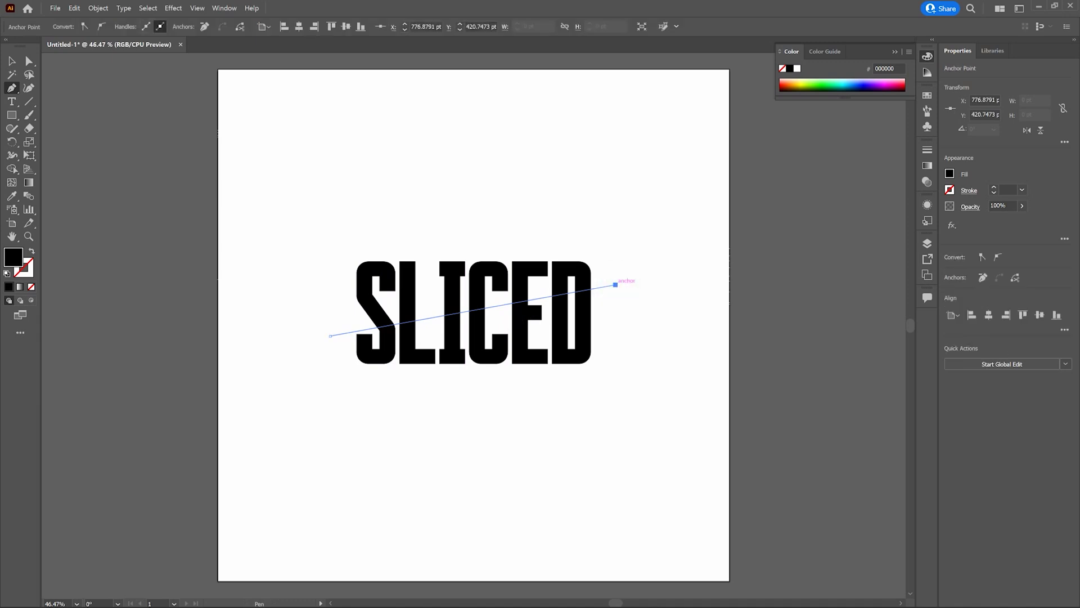
click(12, 61)
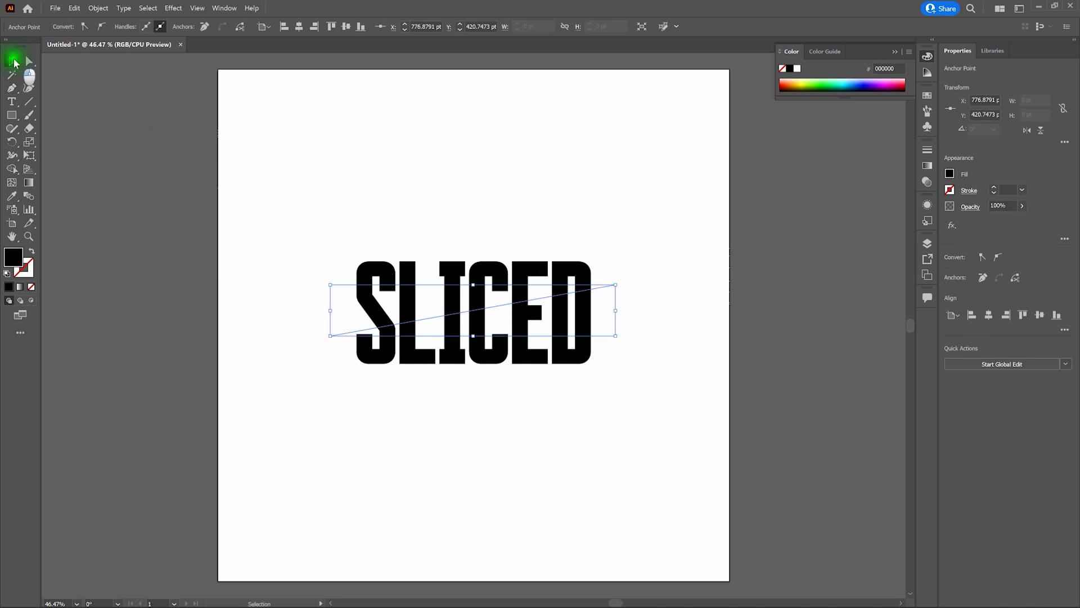
click(459, 172)
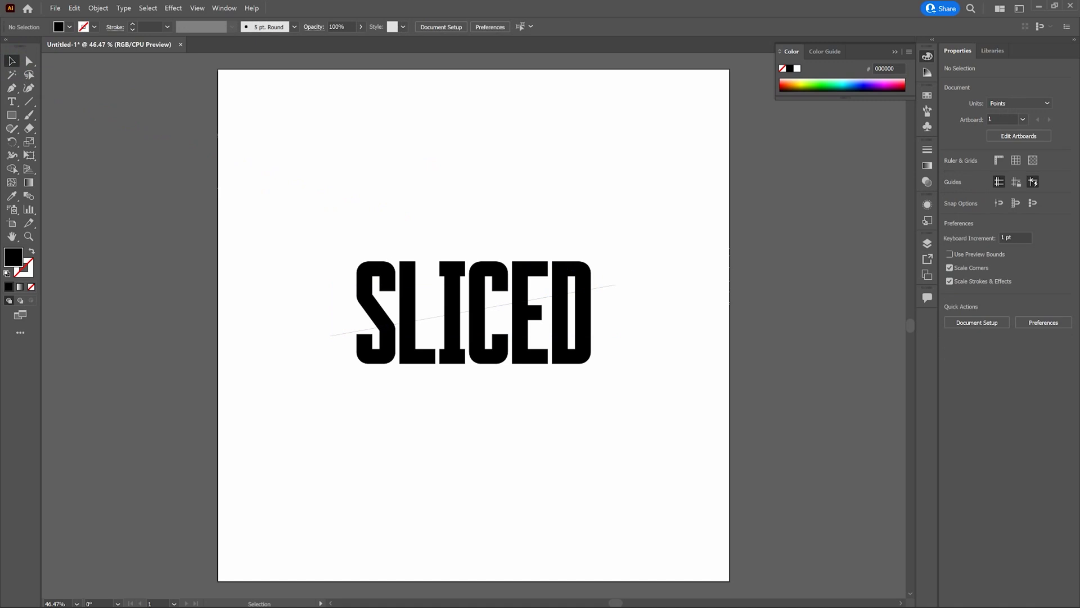
- Select the slice line and the SLICED letters together
click(454, 184)
click(294, 182)
drag(304, 222, 651, 385)
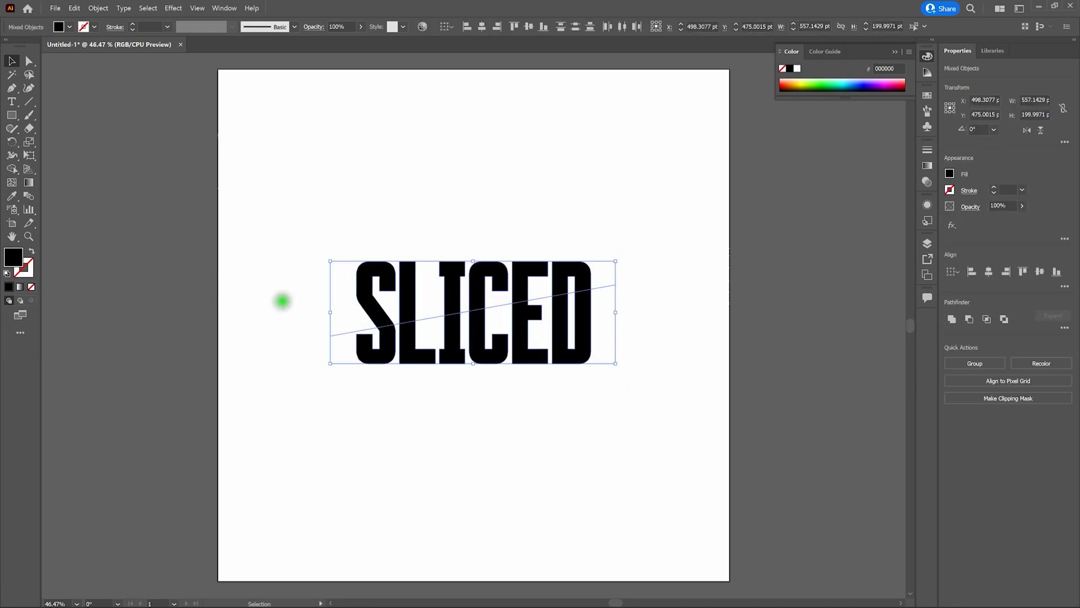
- Use Shape Builder to split the upper and lower letter halves, including D and E
key(shift+m)
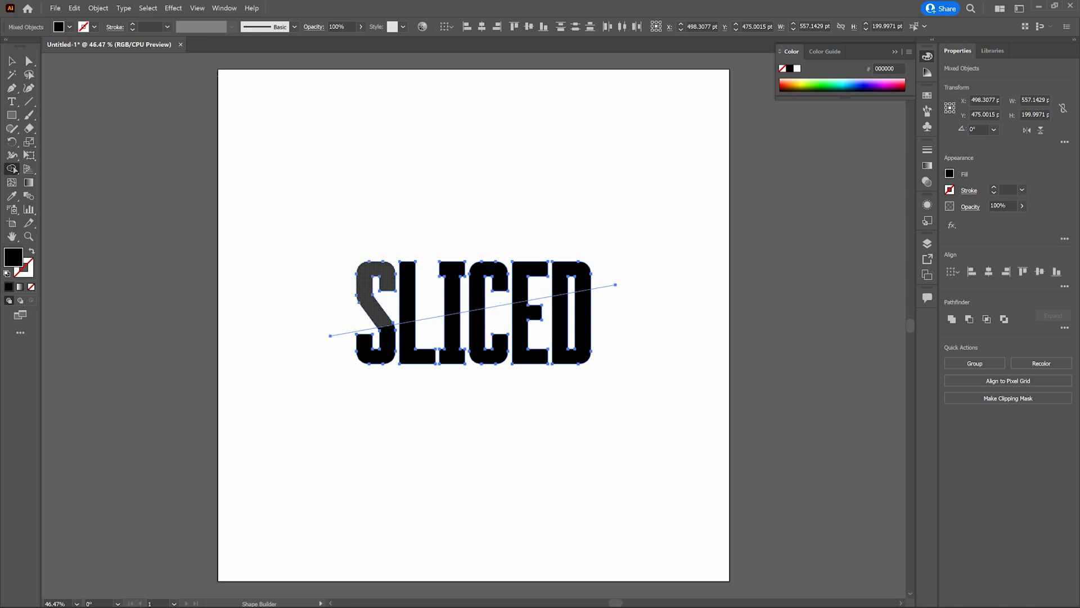
click(366, 271)
drag(336, 267, 581, 261)
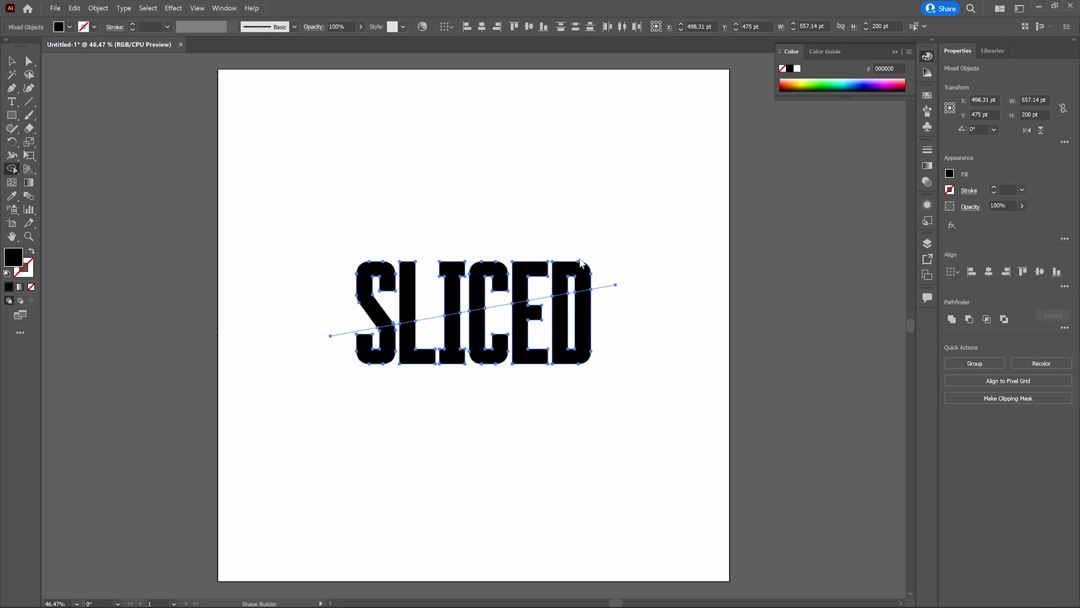
click(566, 288)
click(528, 312)
drag(339, 356, 564, 355)
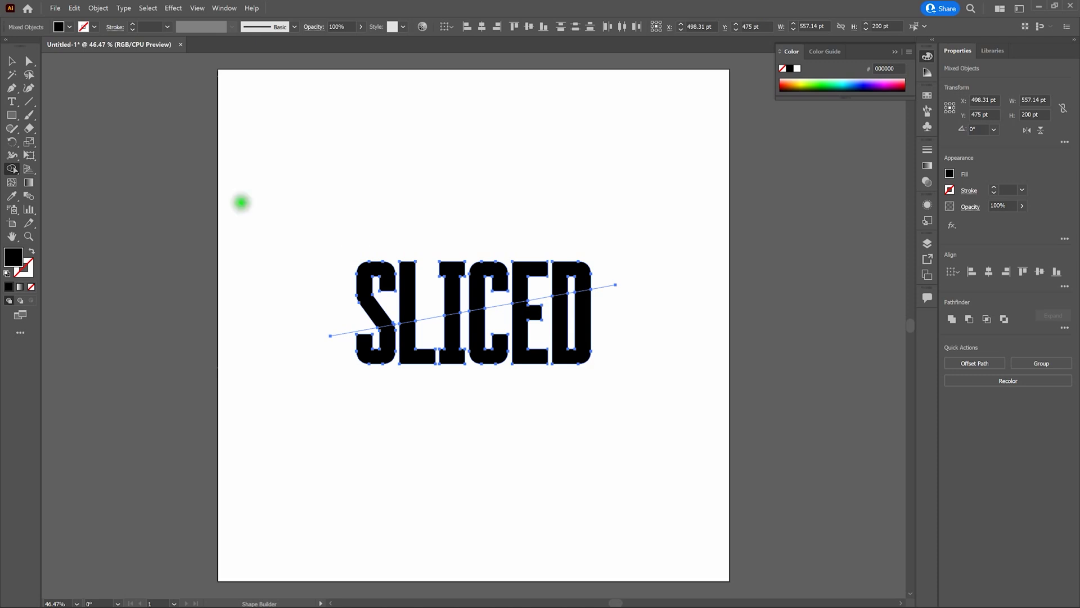
click(11, 61)
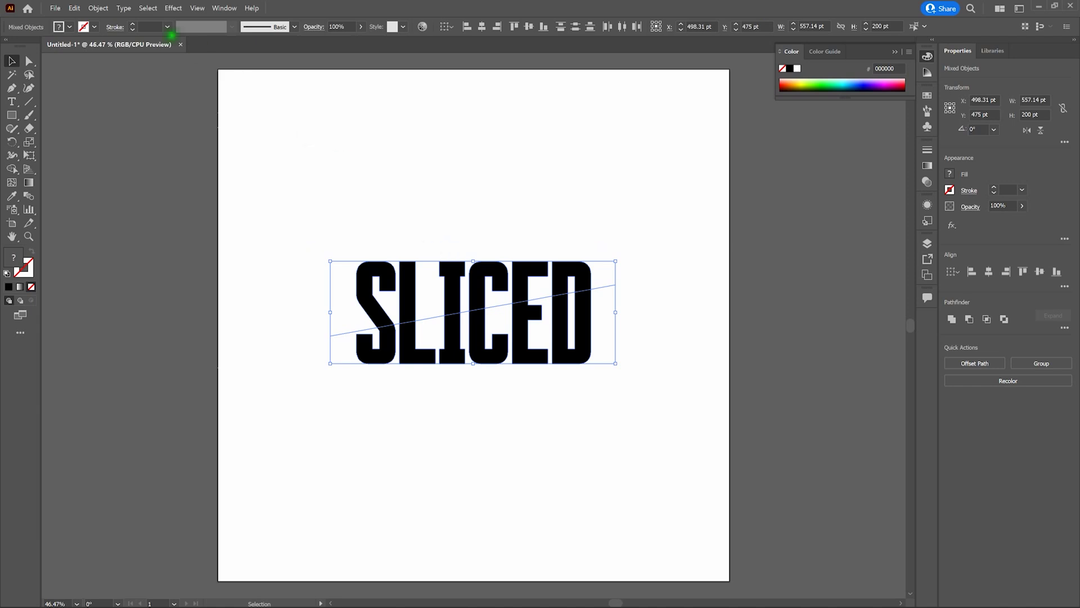
- Ungroup the sliced SLICED letter pieces
click(98, 8)
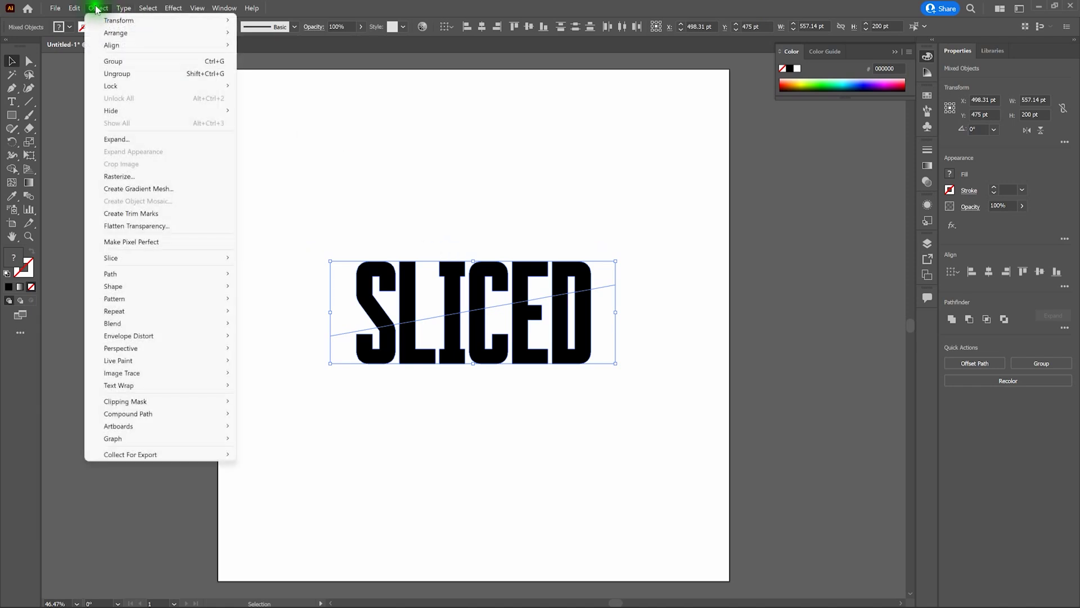
click(119, 74)
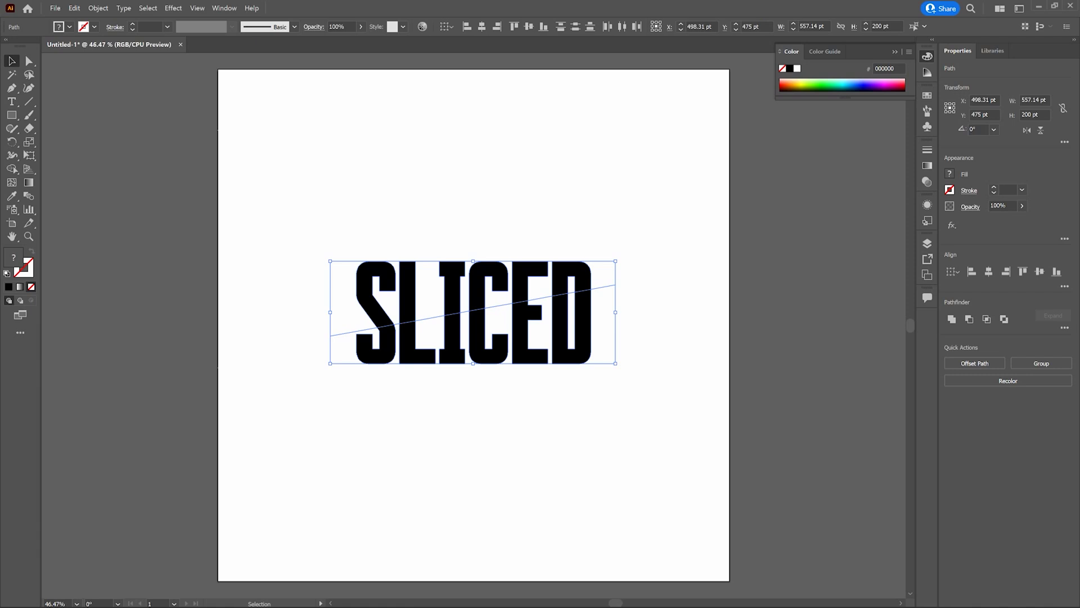
click(234, 115)
click(414, 176)
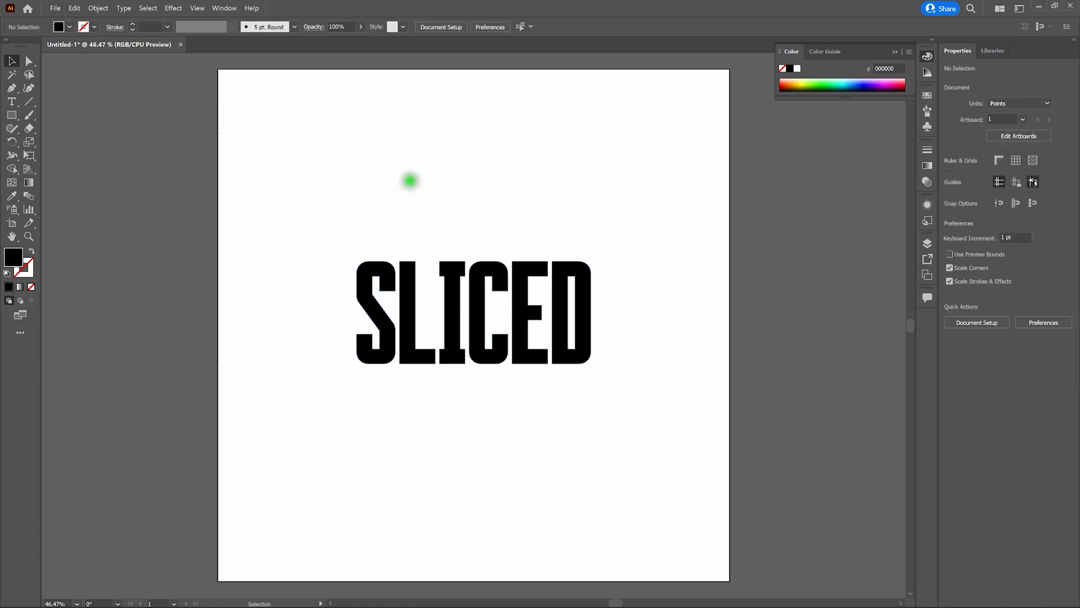
- Check that the S, L, I, C, E and D pieces select separately
click(381, 266)
click(408, 263)
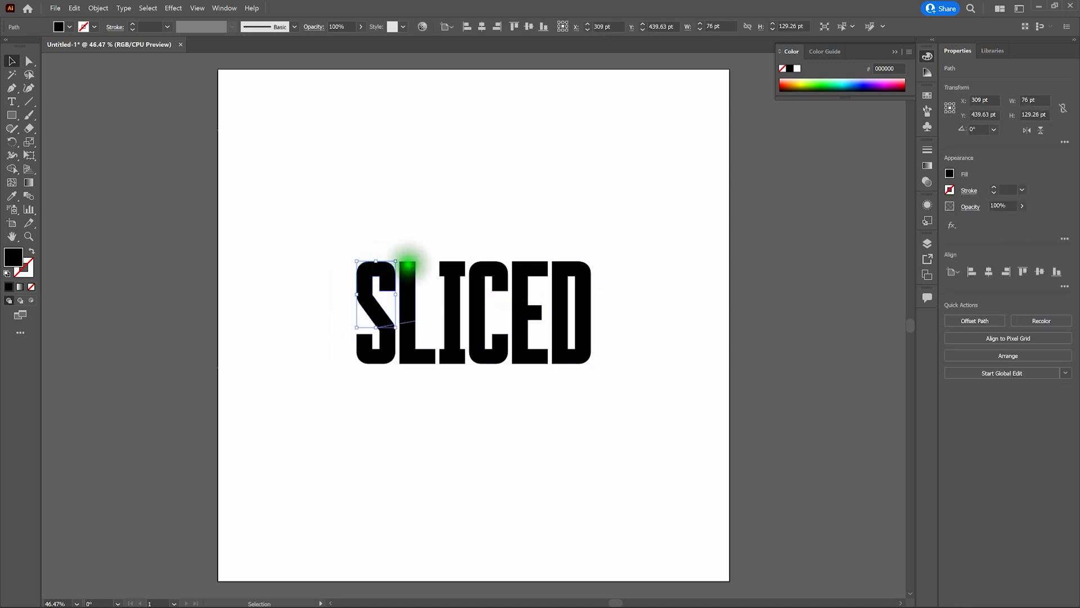
click(450, 270)
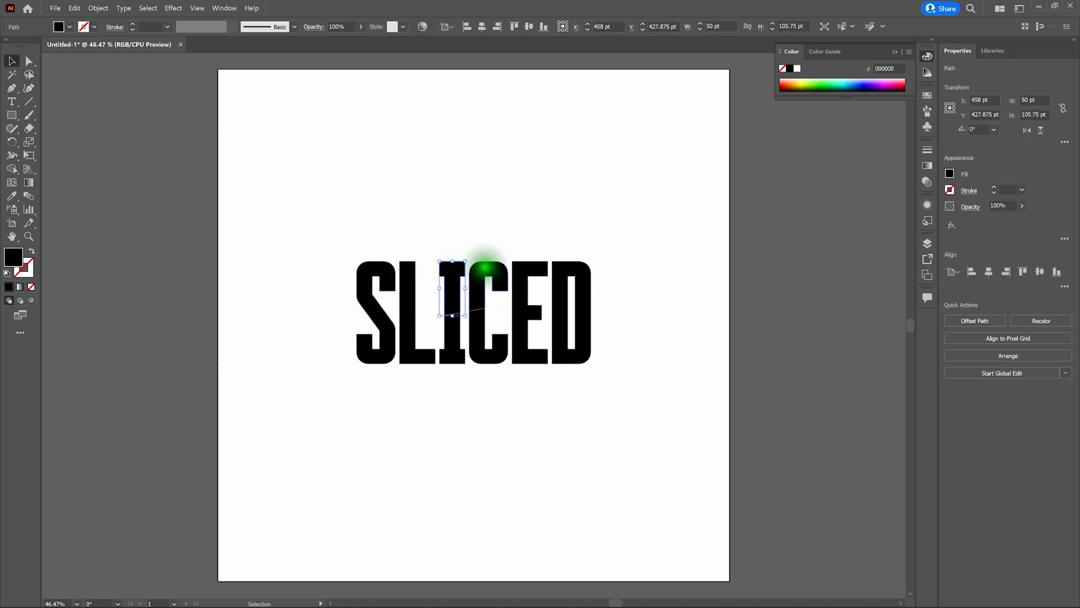
click(483, 265)
click(526, 270)
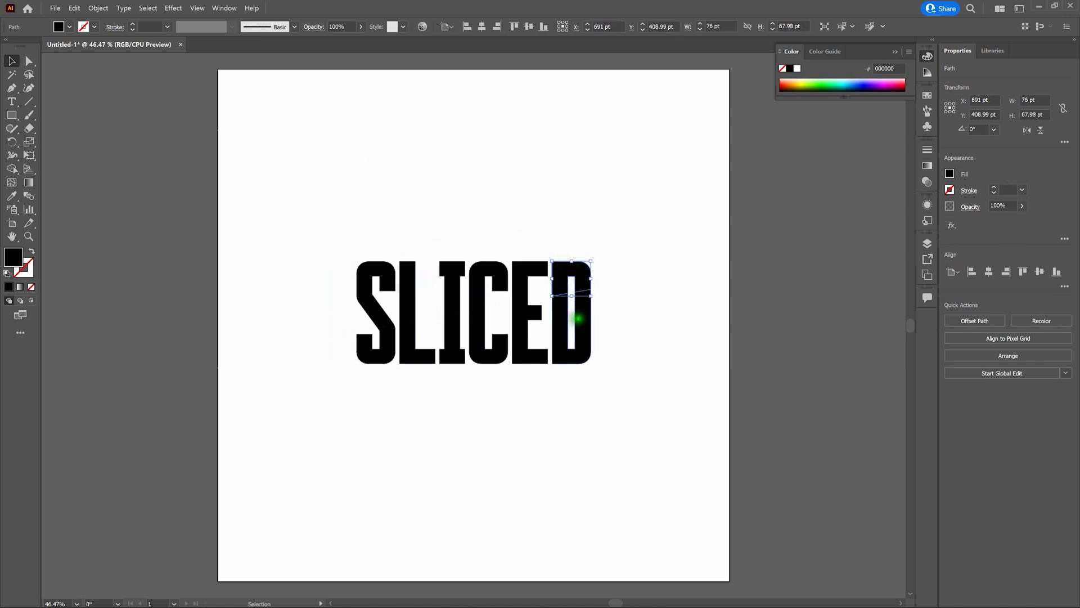
click(579, 316)
click(530, 314)
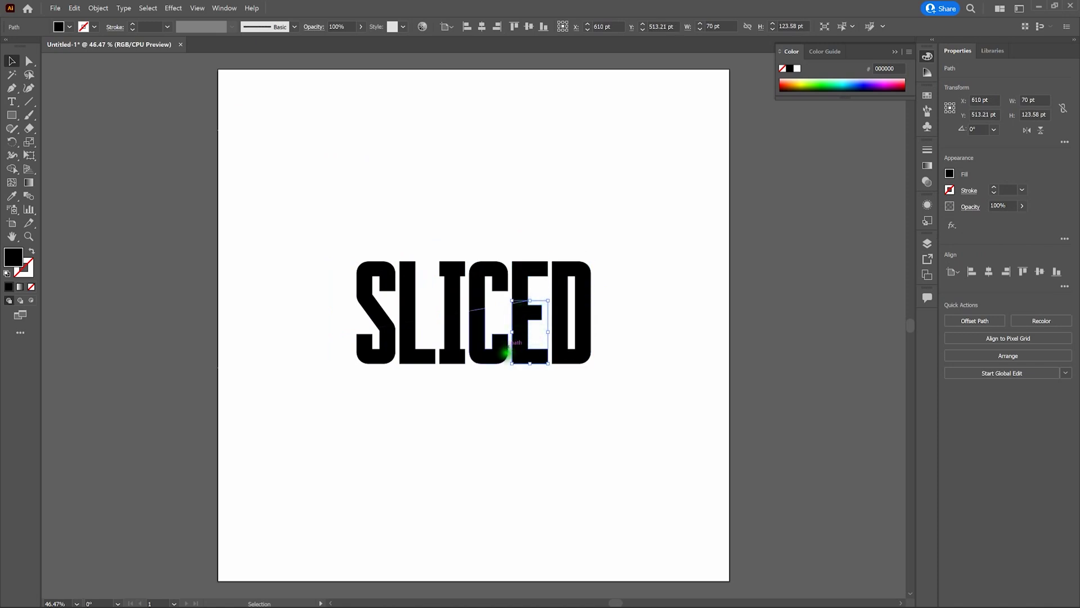
click(505, 377)
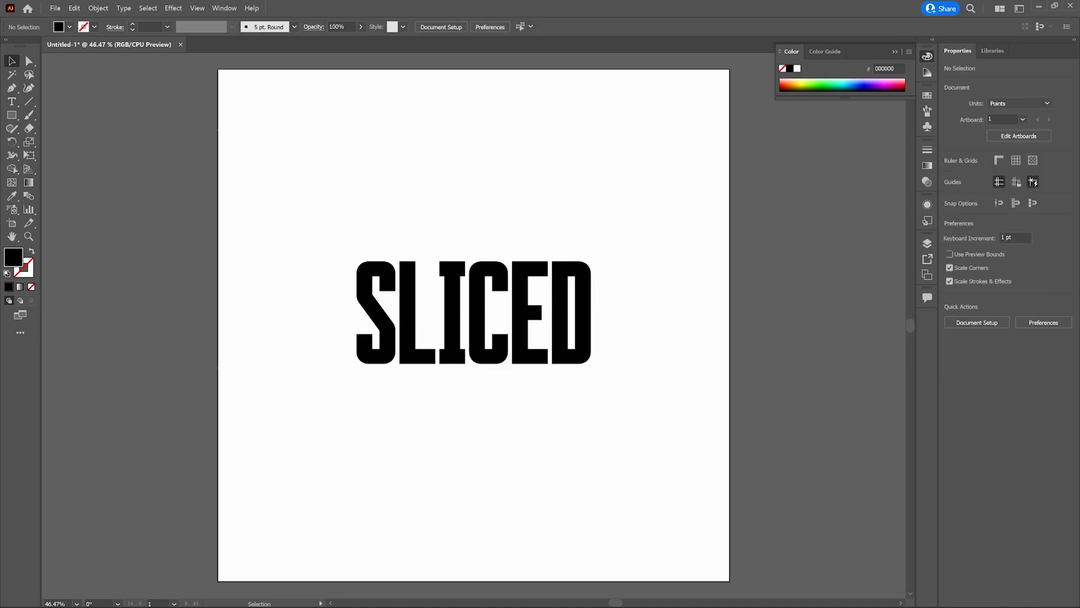
- At 100% in Outline view, delete slice-line pieces right of and inside the D and E
key(ctrl+y)
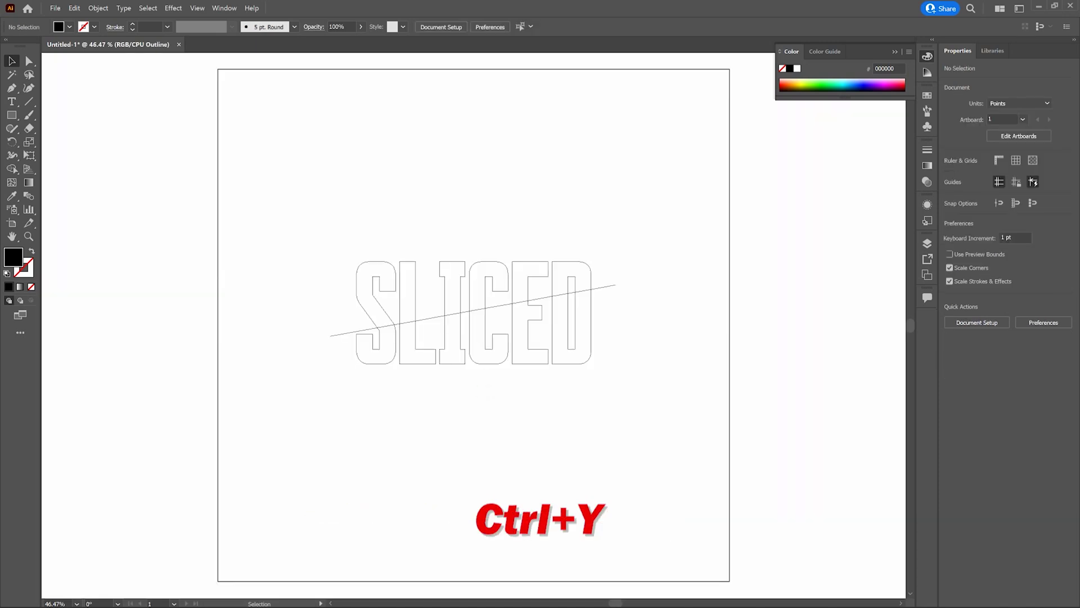
key(ctrl+plus)
key(ctrl+plus)
key(ctrl+plus)
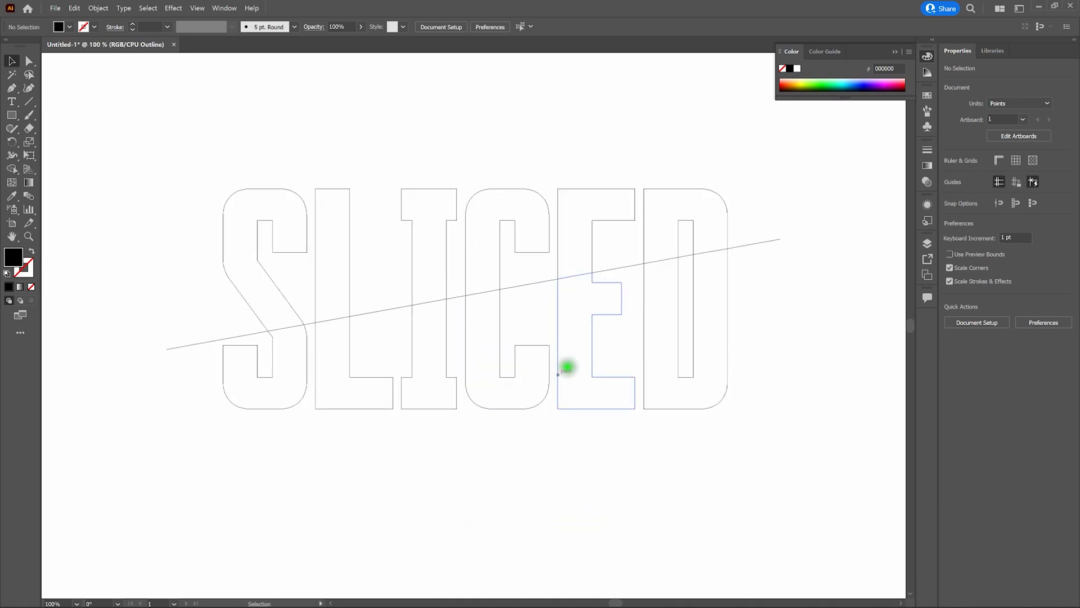
click(760, 242)
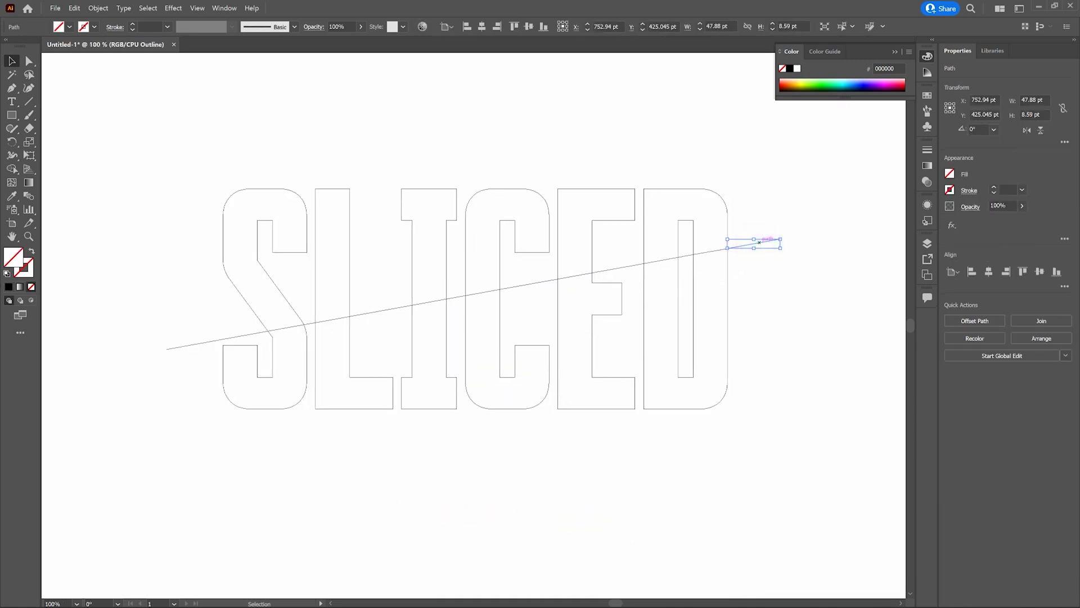
key(Delete)
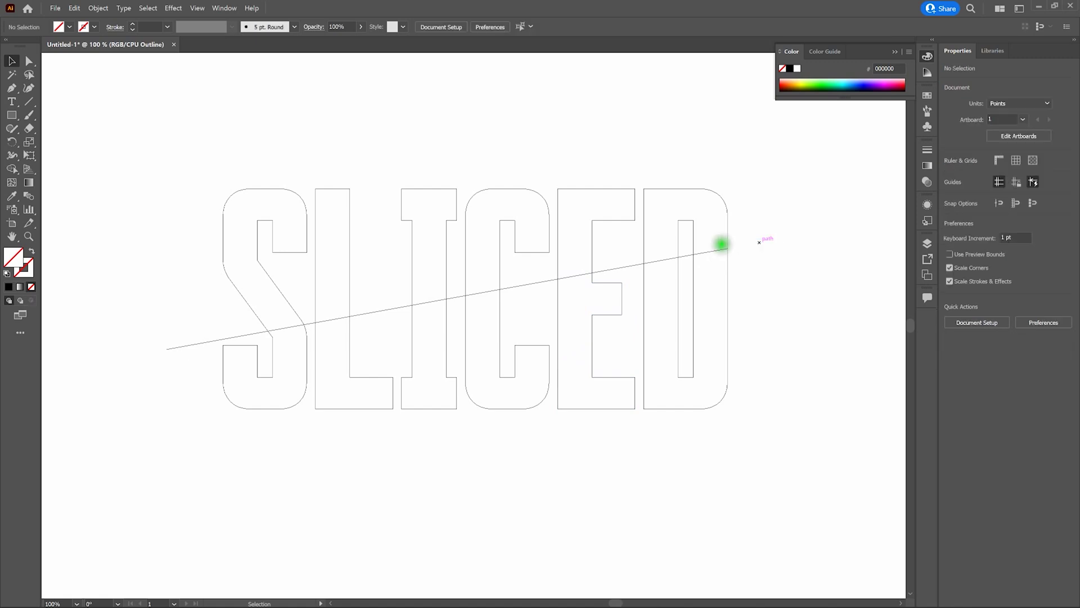
click(681, 257)
key(Delete)
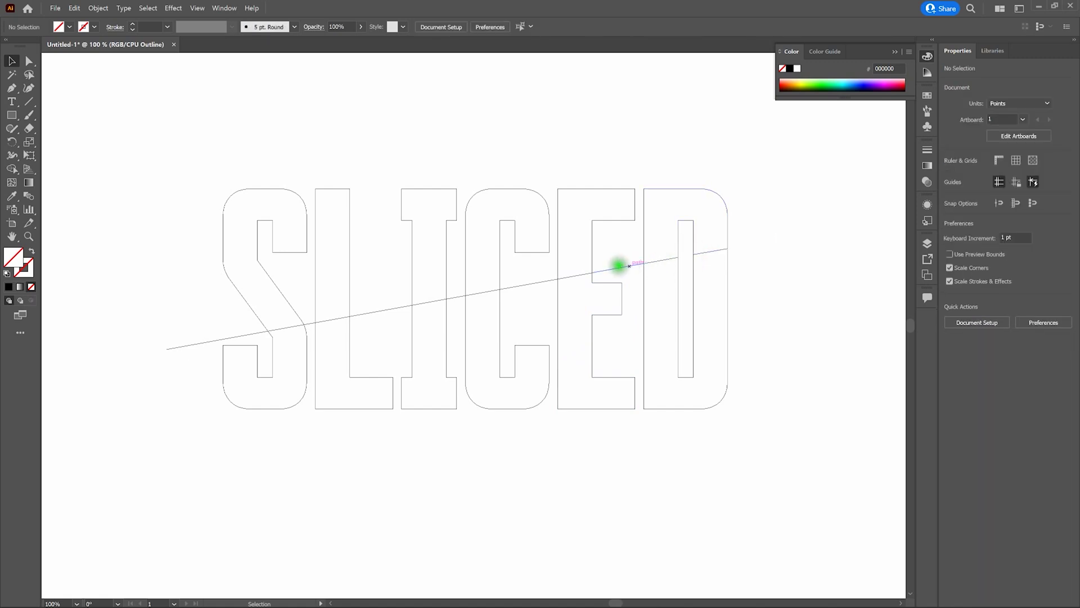
click(618, 266)
key(Delete)
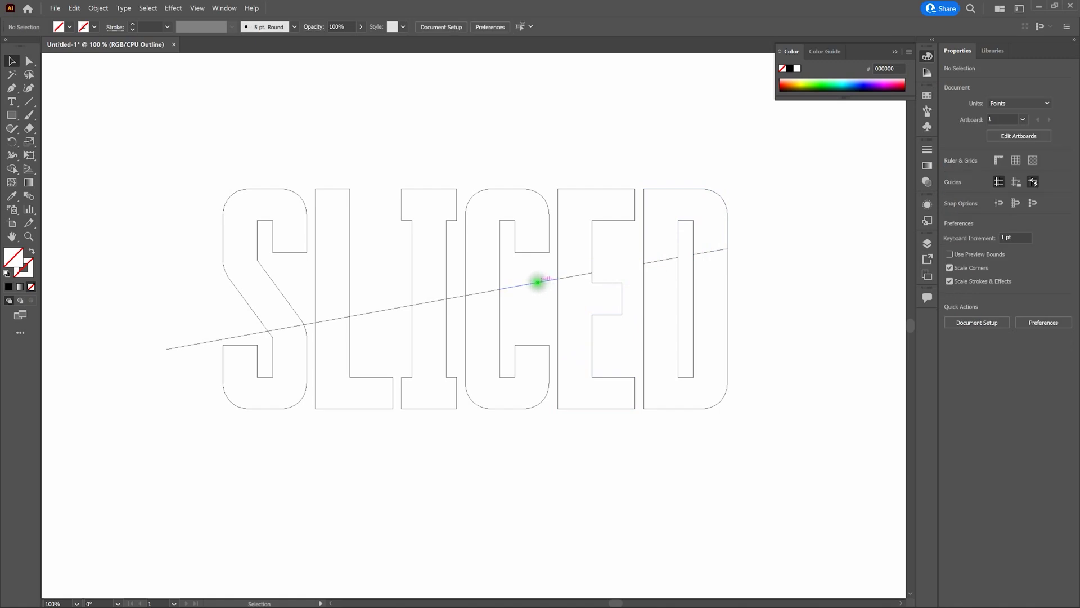
- Delete the slice segments inside the C, between L, I and C, and left of S
click(529, 284)
key(Delete)
click(457, 298)
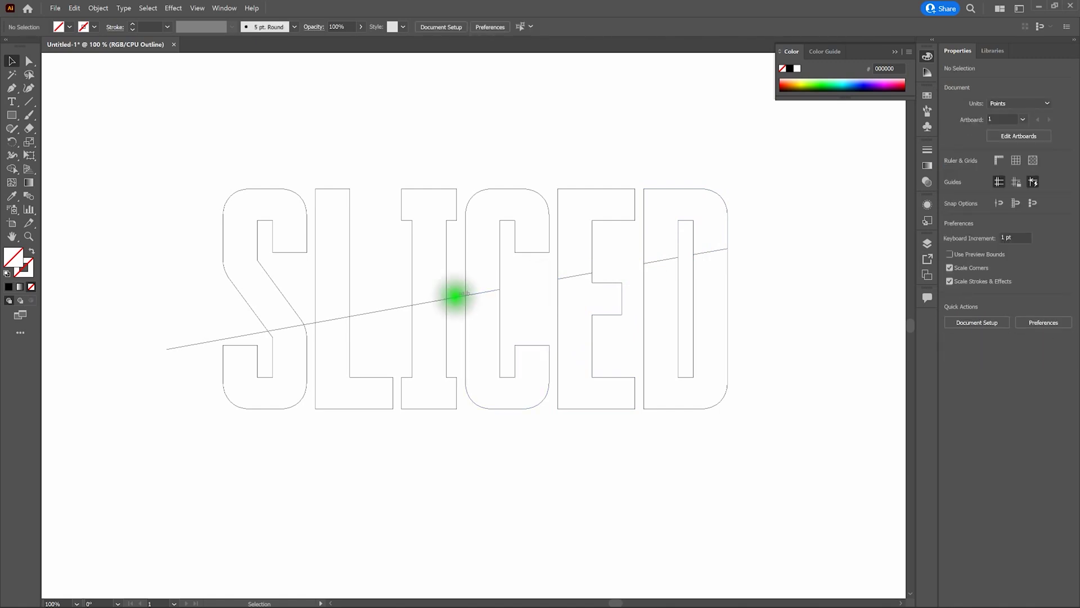
key(Delete)
click(399, 307)
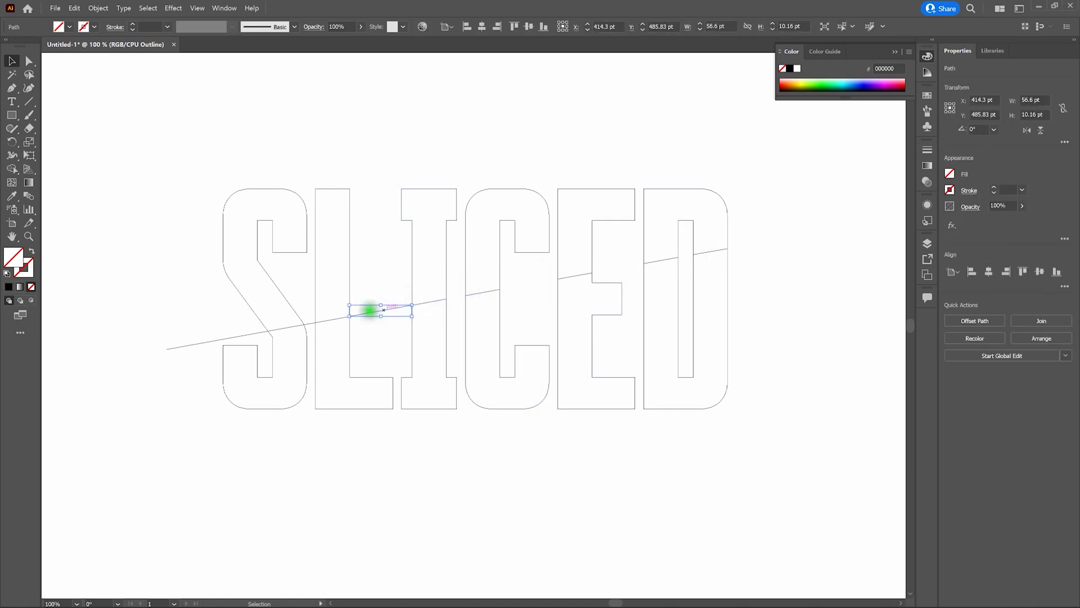
key(Delete)
click(260, 332)
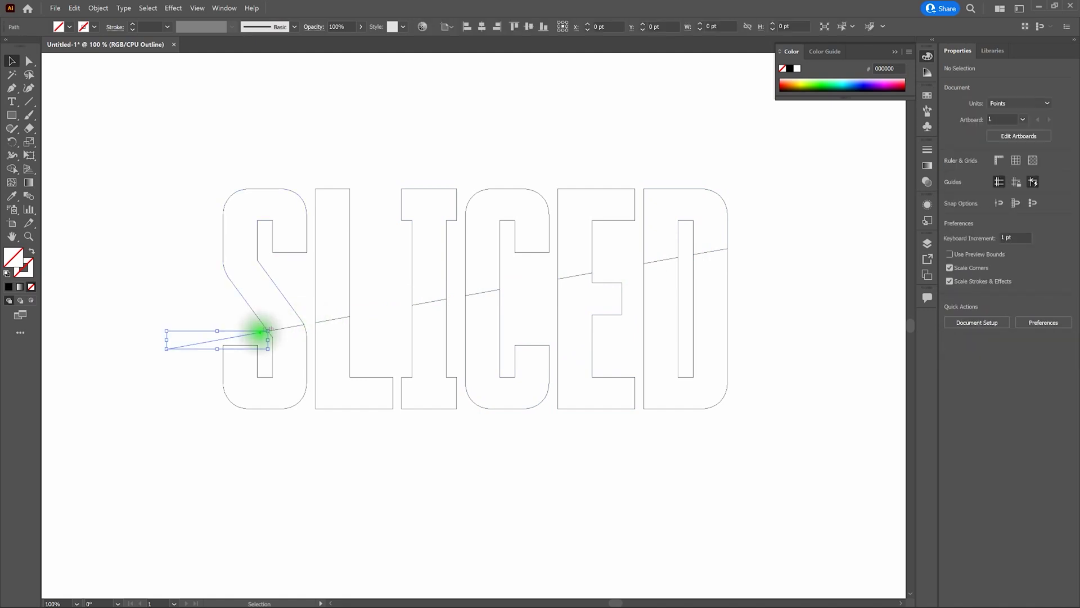
key(Delete)
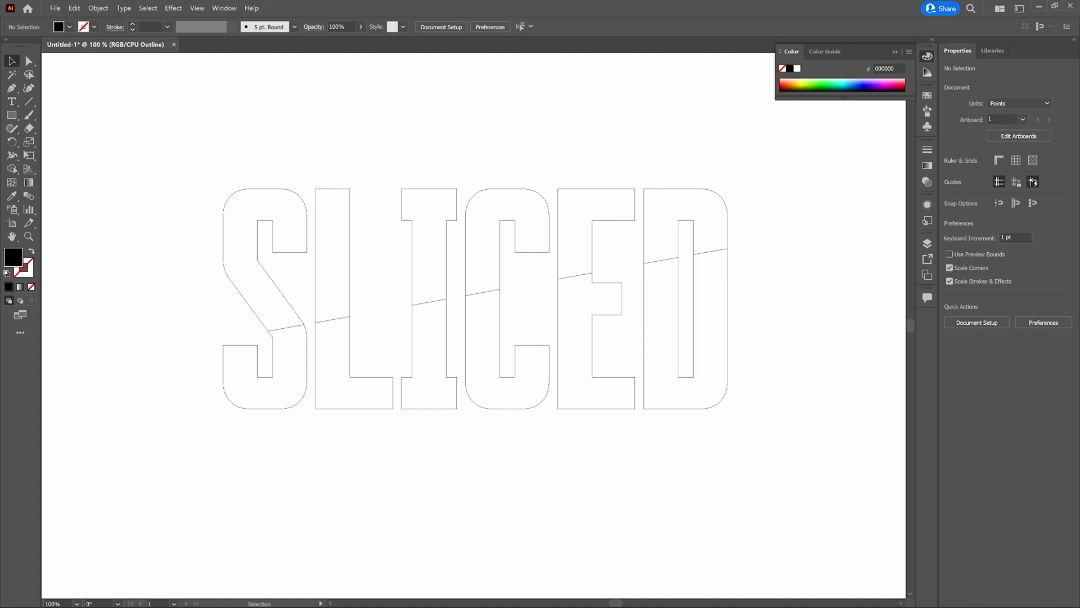
- Group the upper sliced pieces of the letters together
click(153, 140)
drag(153, 140, 727, 222)
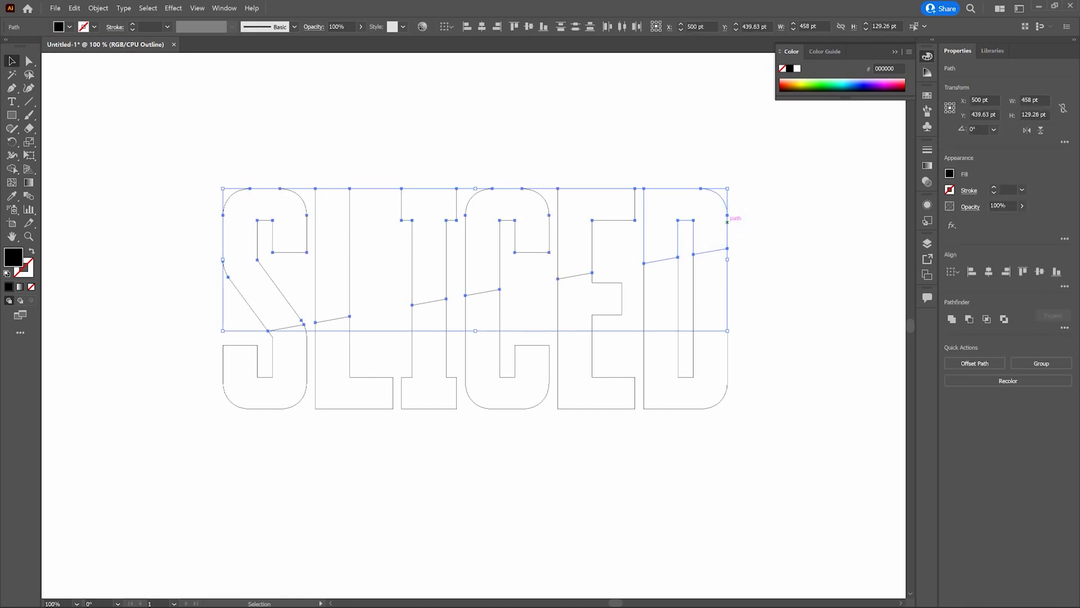
click(385, 154)
click(98, 8)
click(121, 62)
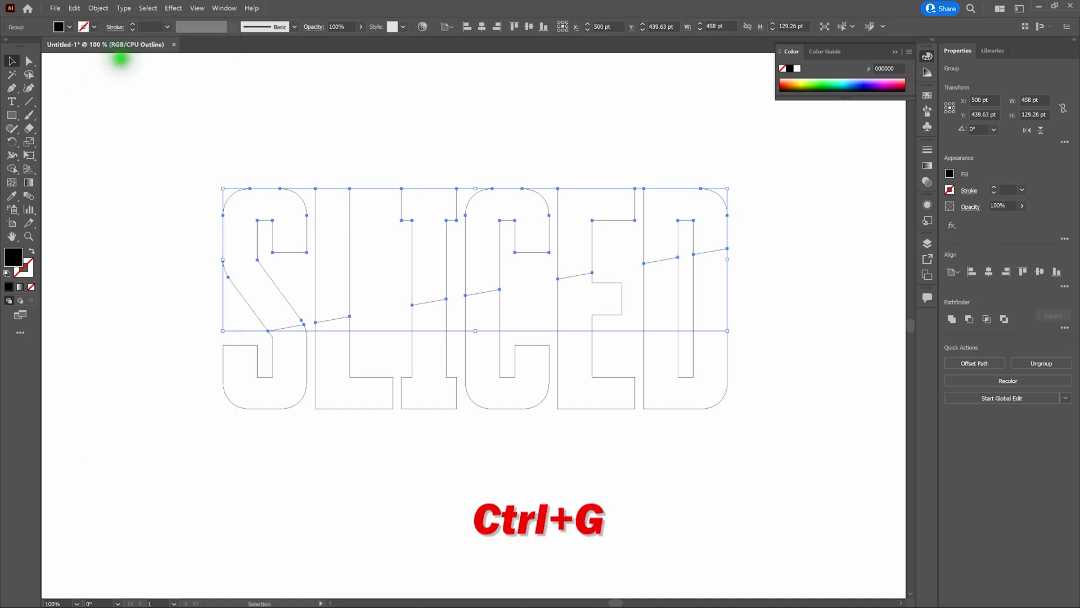
click(797, 299)
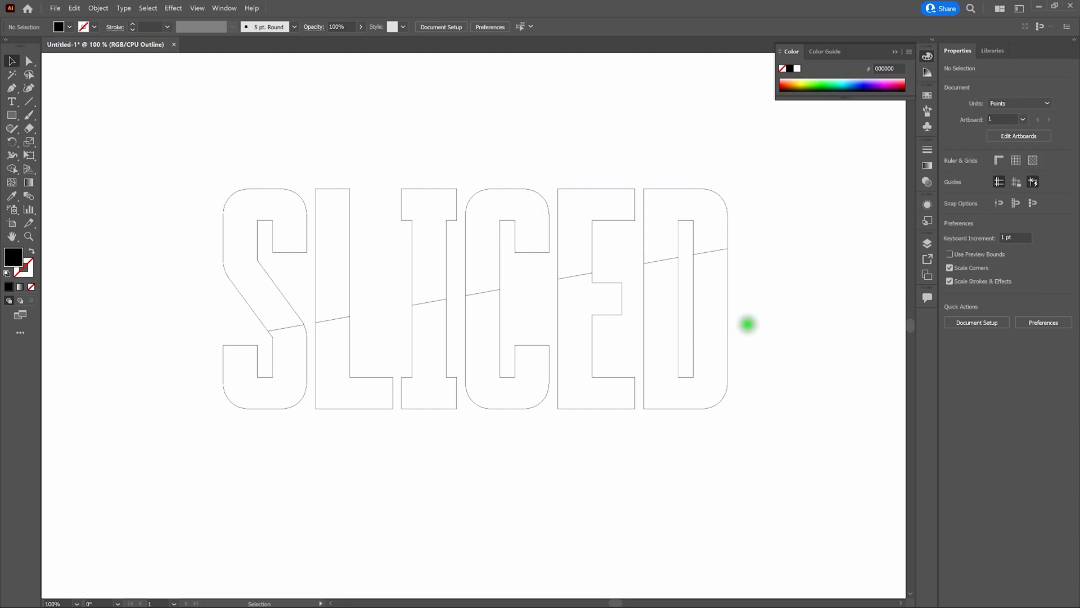
- Group the lower sliced pieces of the letters together
drag(181, 382, 711, 432)
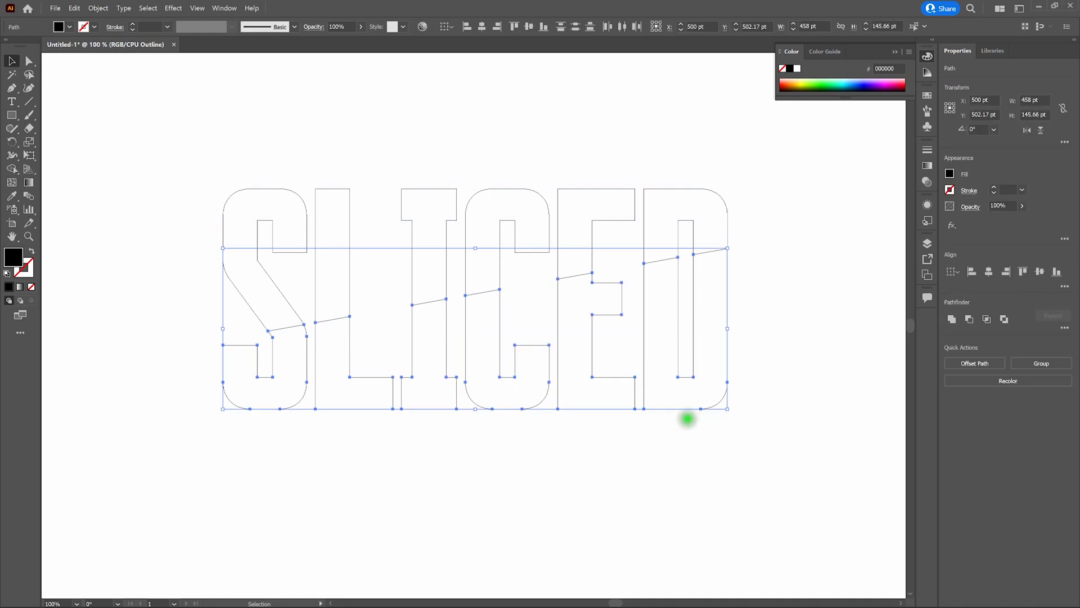
click(107, 11)
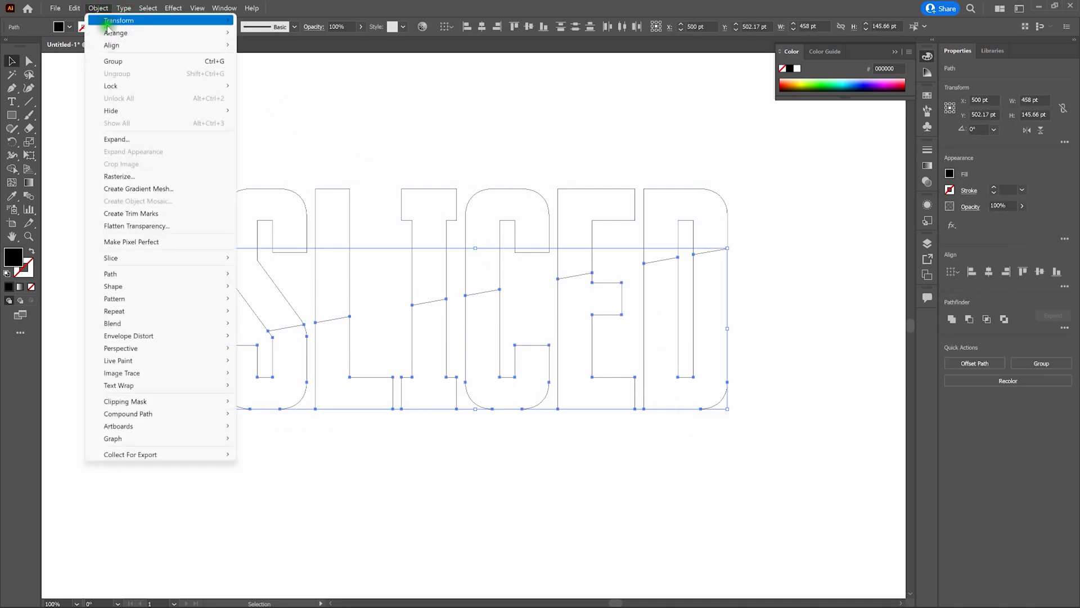
click(118, 61)
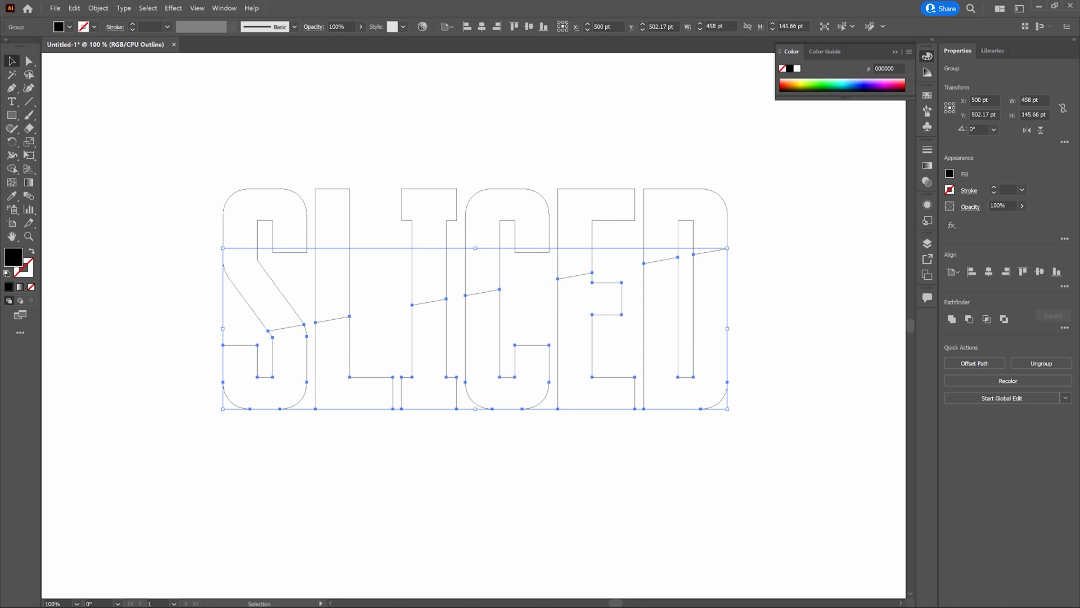
- Return to Preview and fill the upper letter group with yellow #DBC605
key(ctrl+y)
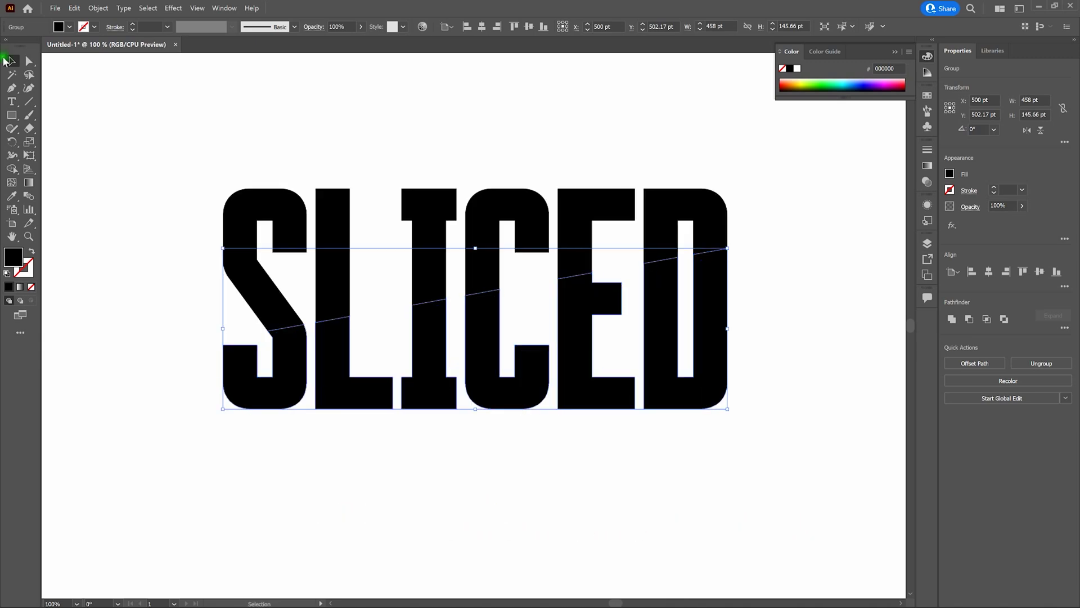
click(219, 97)
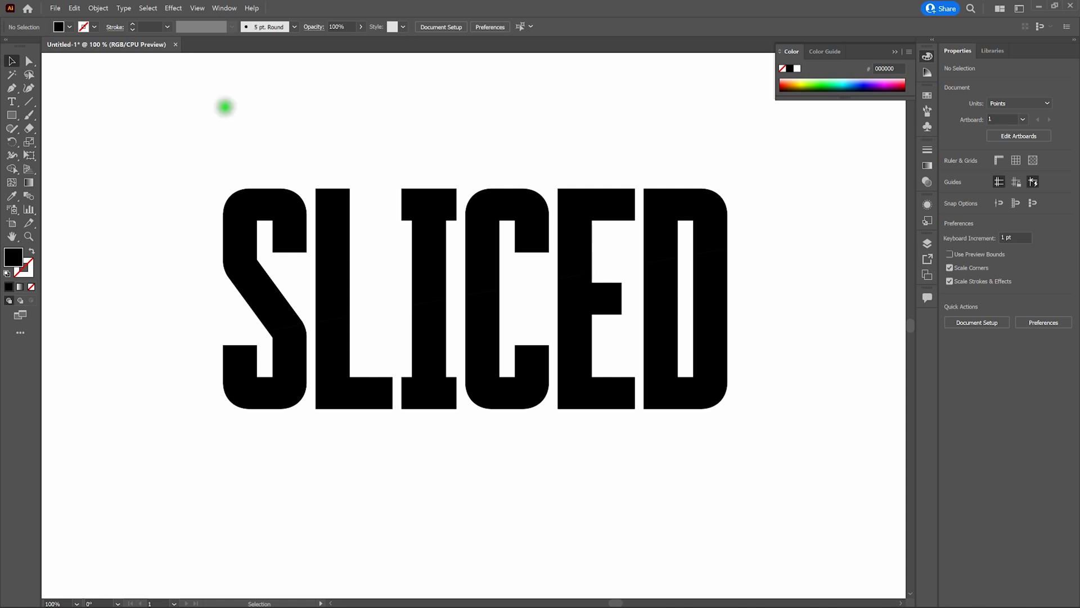
click(274, 187)
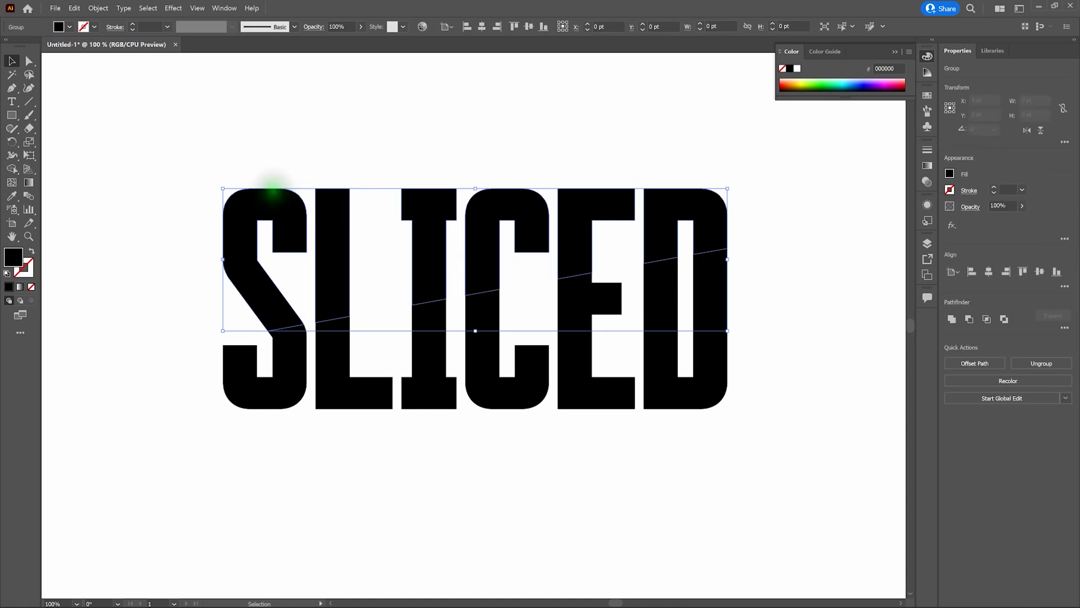
double_click(13, 256)
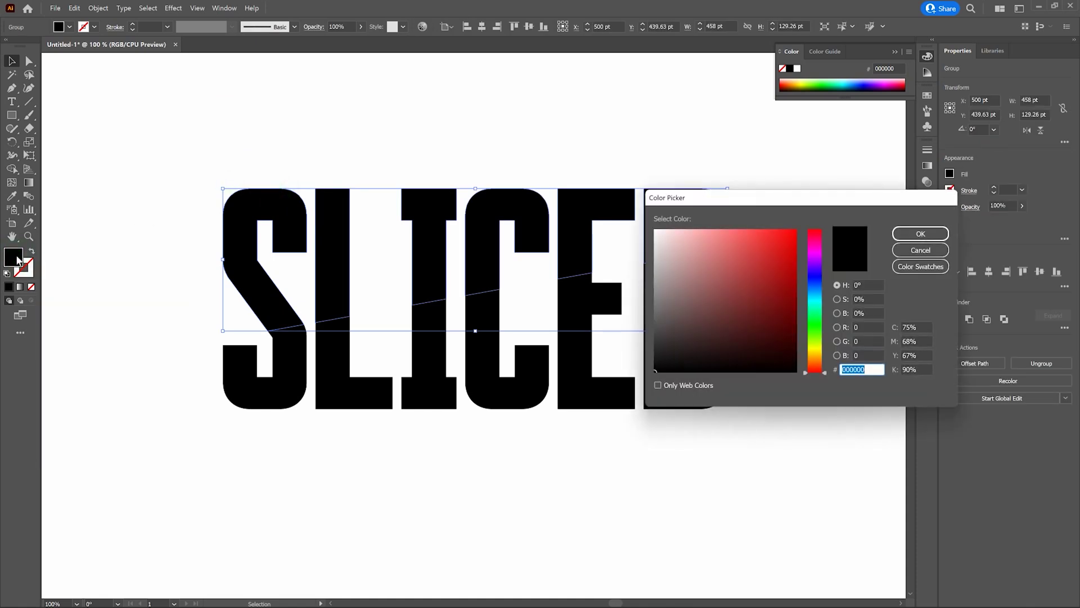
click(819, 352)
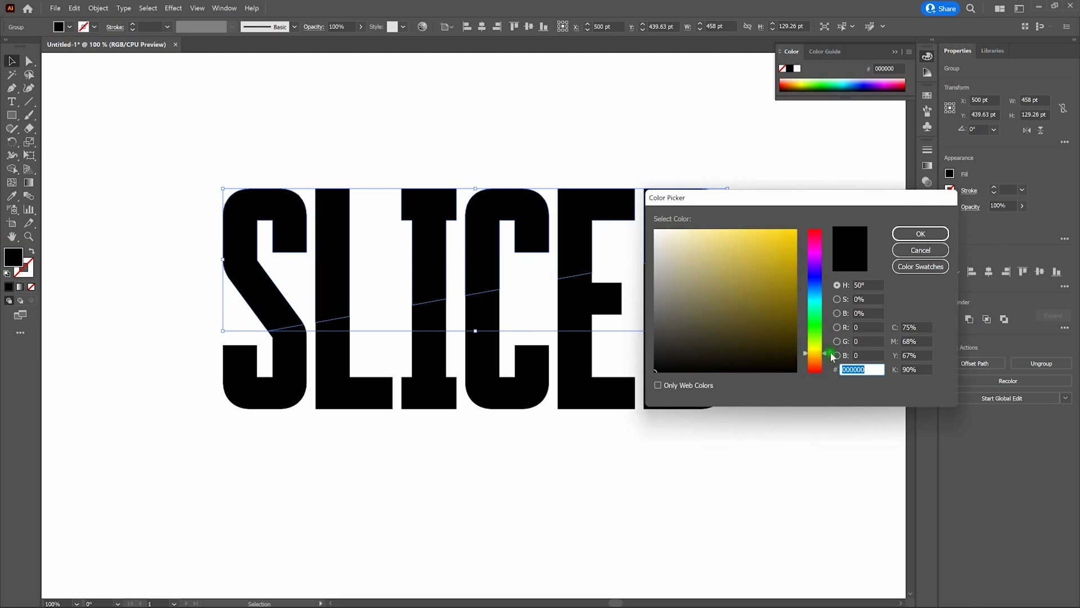
click(826, 352)
click(794, 250)
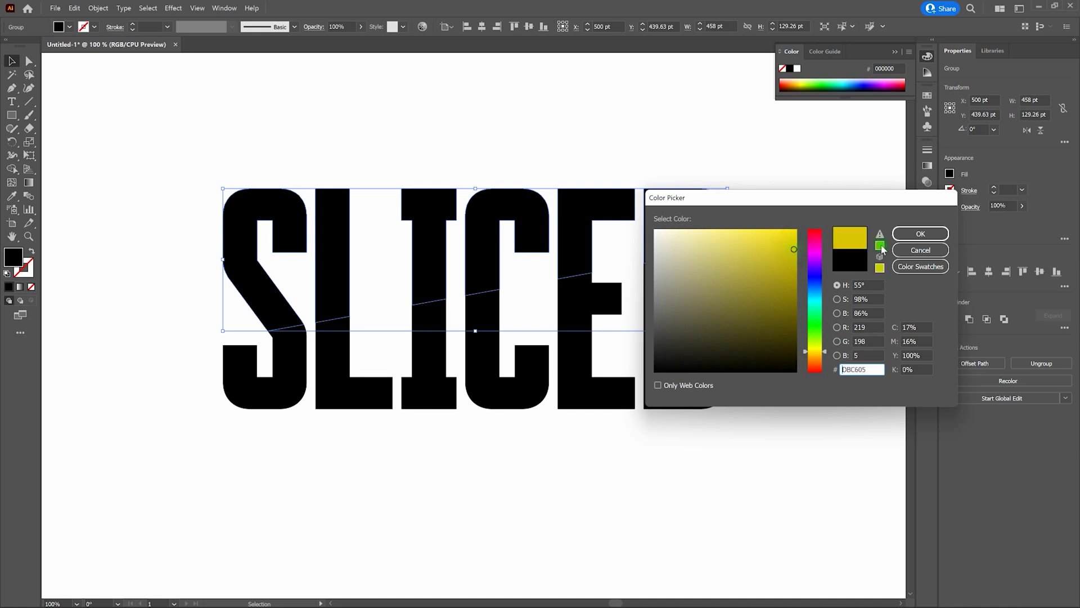
click(917, 234)
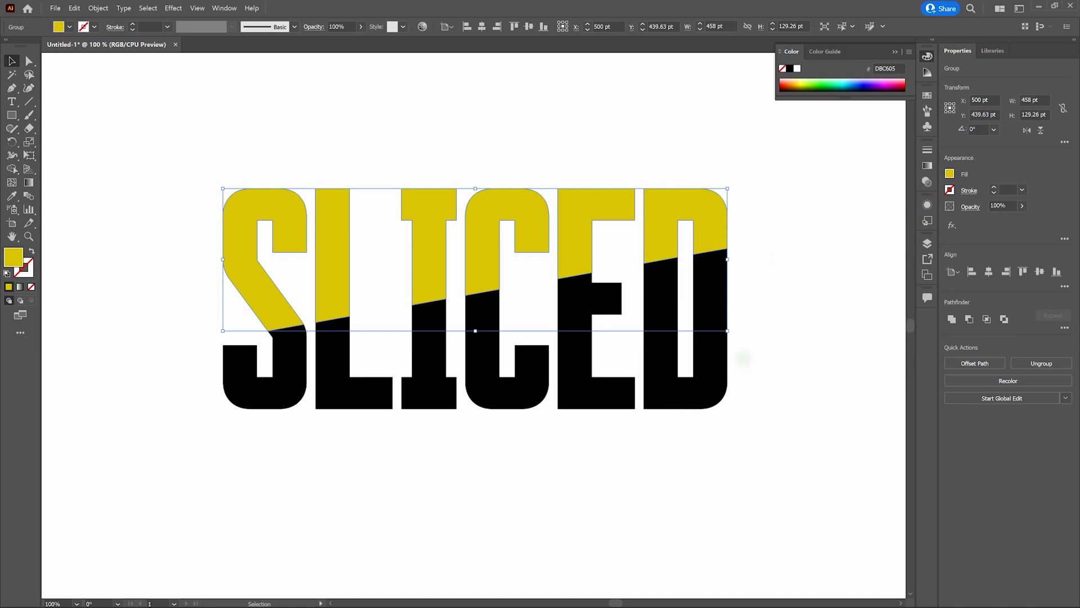
- Fill the lower SLICED pieces with blue #0693F4 and fit the artboard in view
click(719, 361)
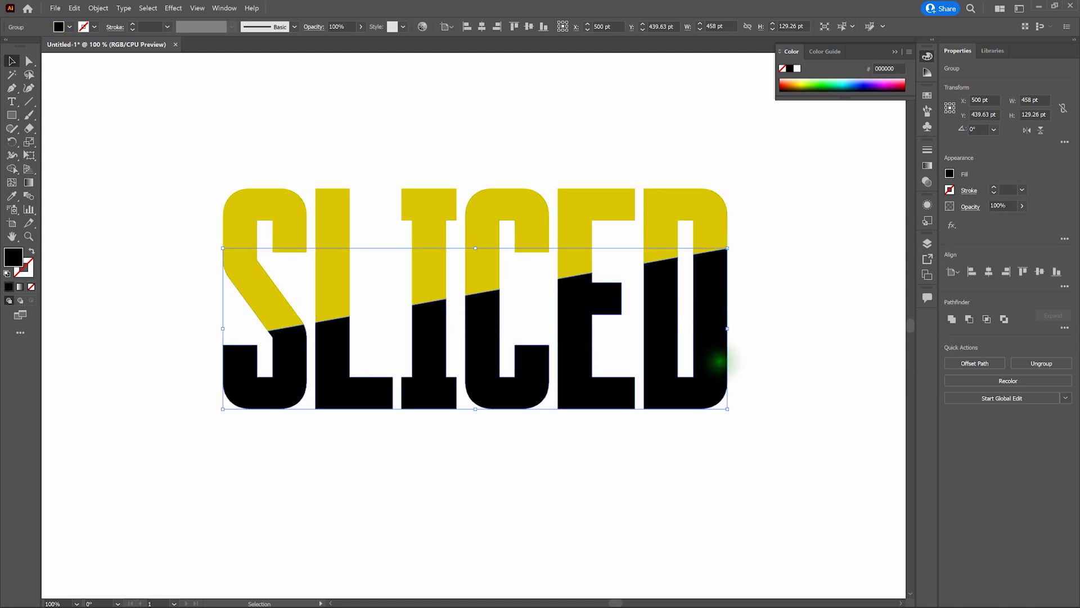
double_click(14, 258)
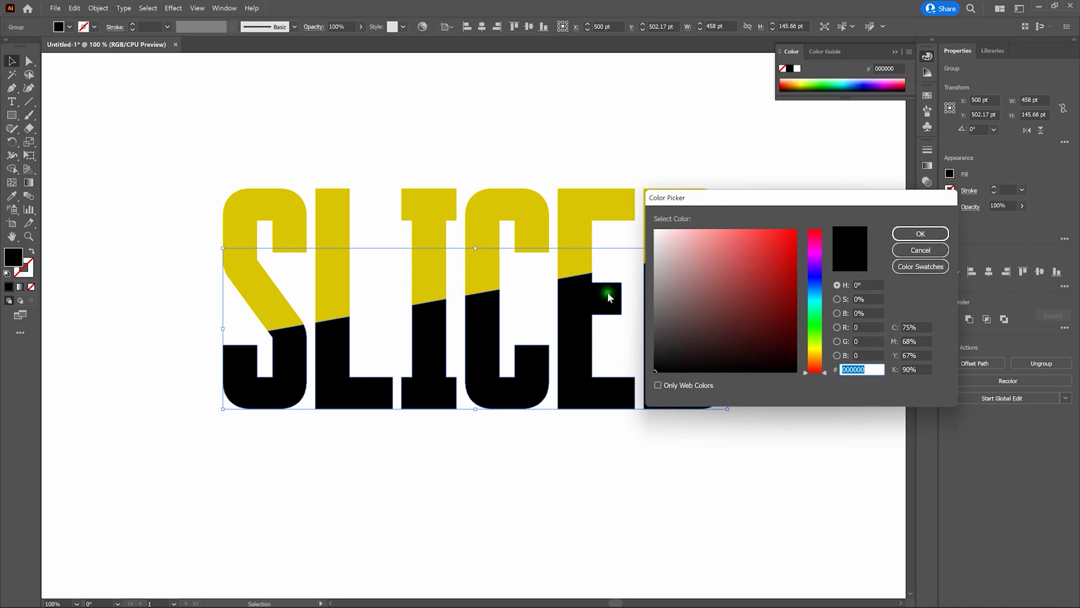
drag(823, 374, 821, 291)
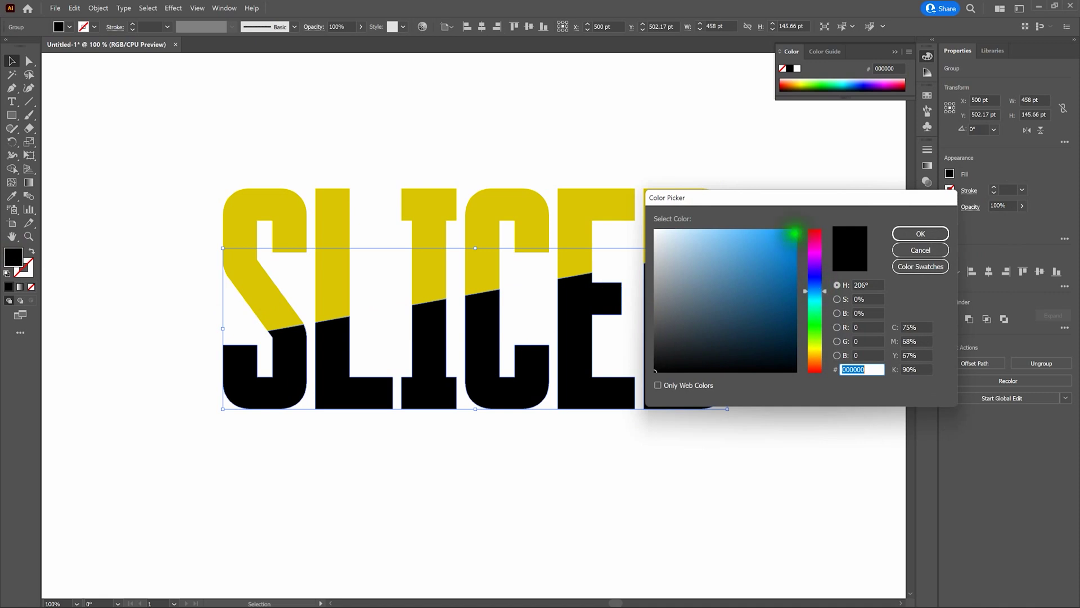
click(794, 234)
click(917, 238)
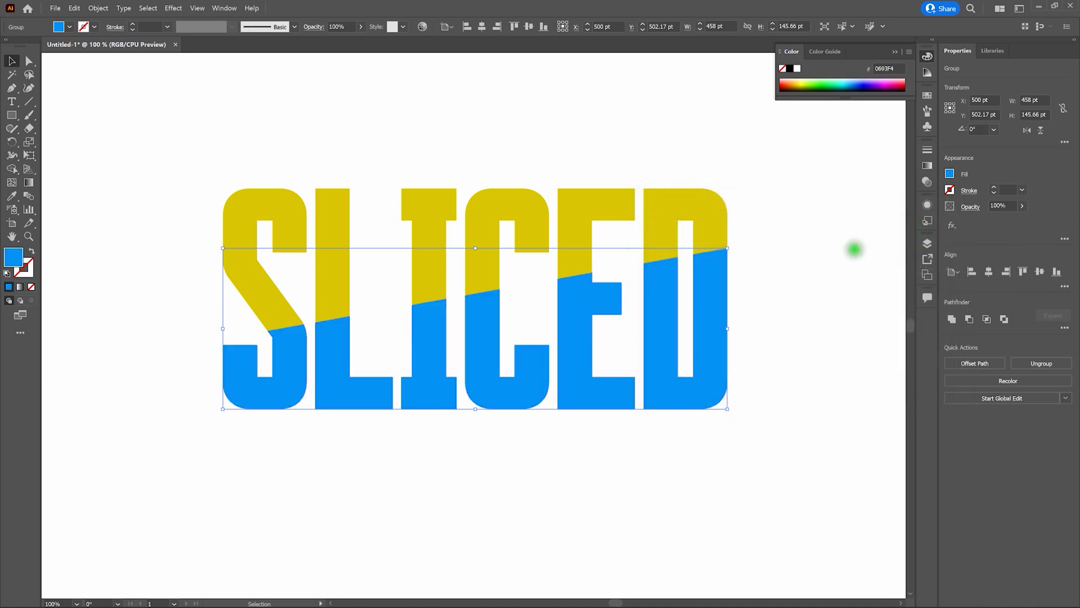
click(796, 256)
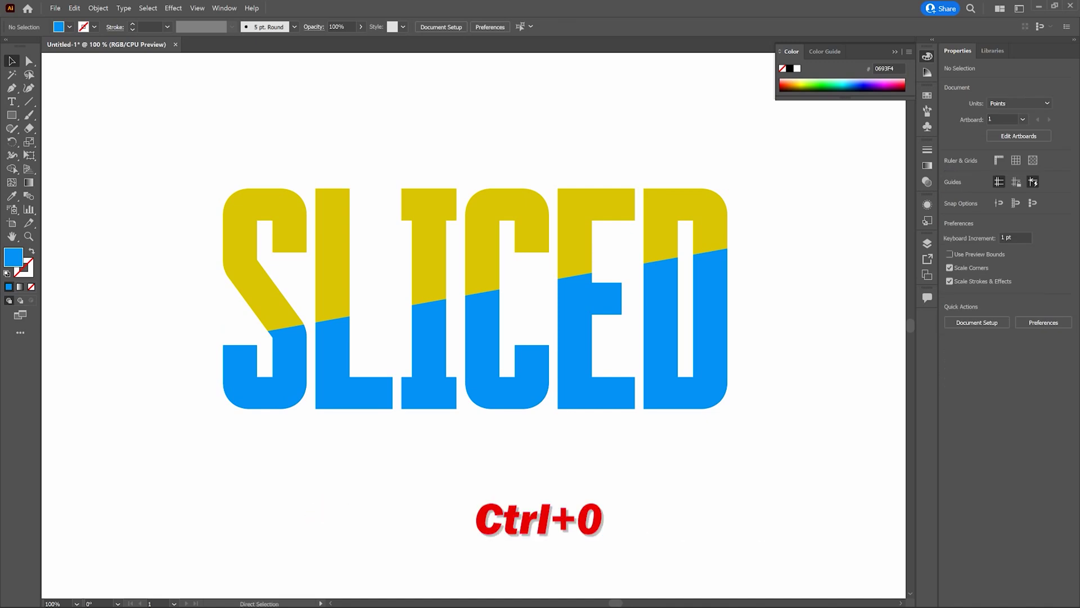
key(ctrl+0)
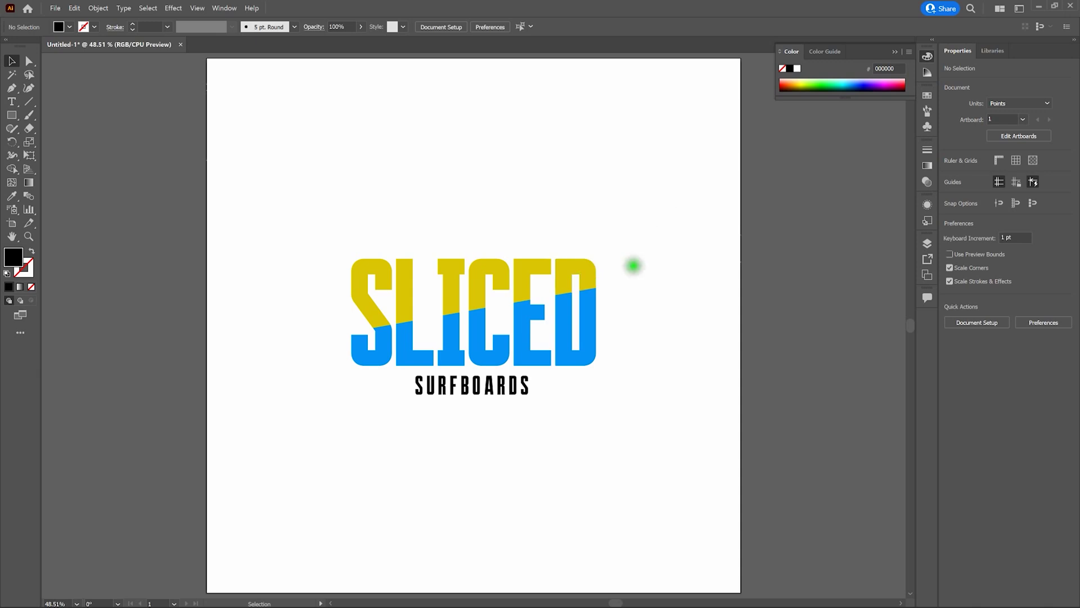
- Nudge the yellow top half up slightly to open a thin diagonal gap
click(590, 265)
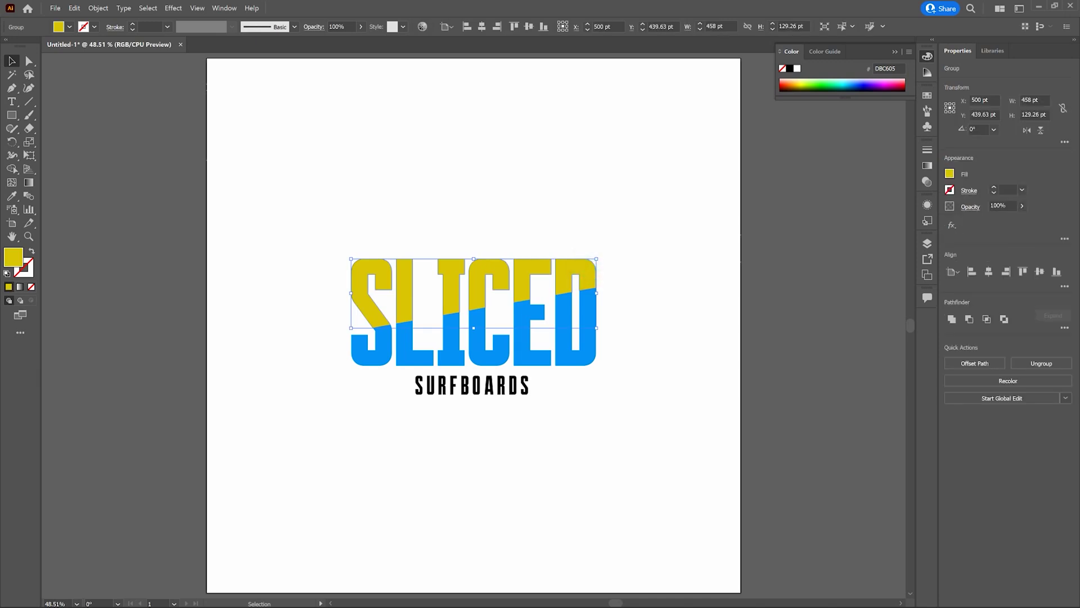
key(Up)
key(Up)
key(Up)
key(Up)
key(Up)
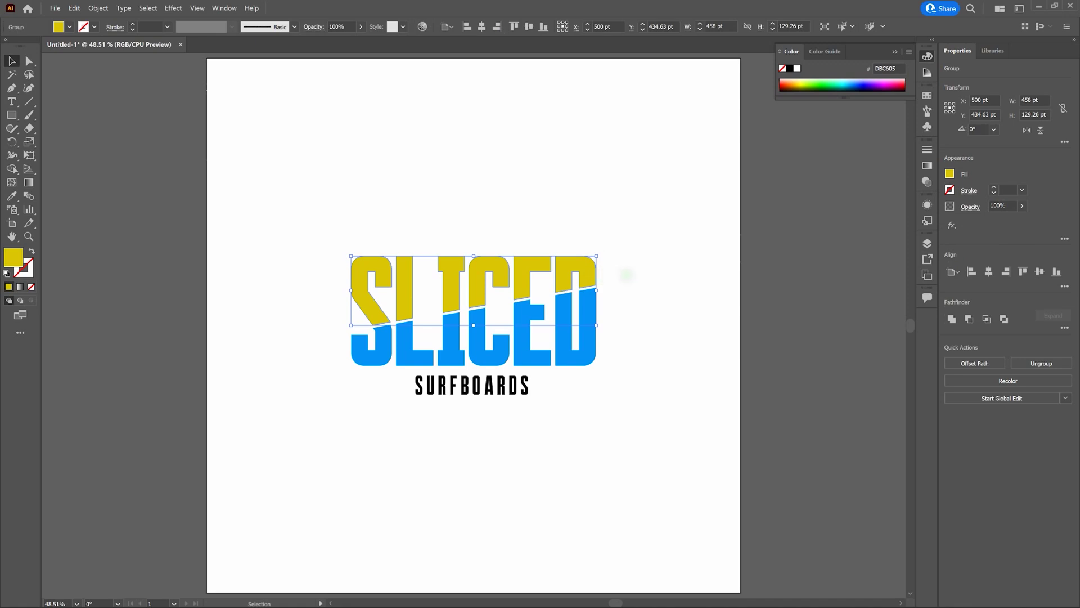
click(626, 275)
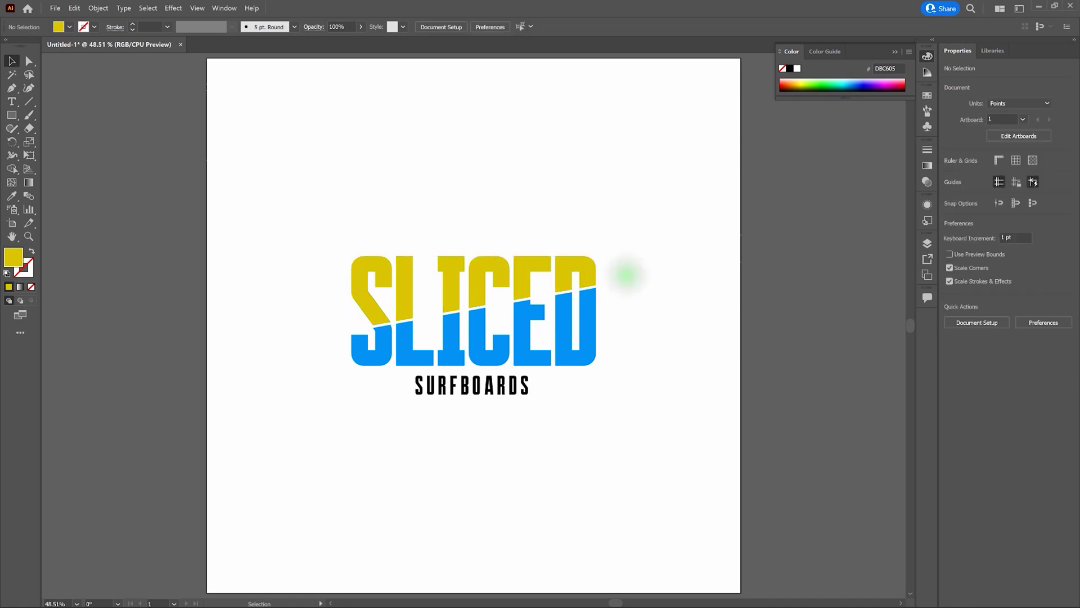
- Group the SLICED lettering and SURFBOARDS text into a single logo group
drag(291, 195, 643, 427)
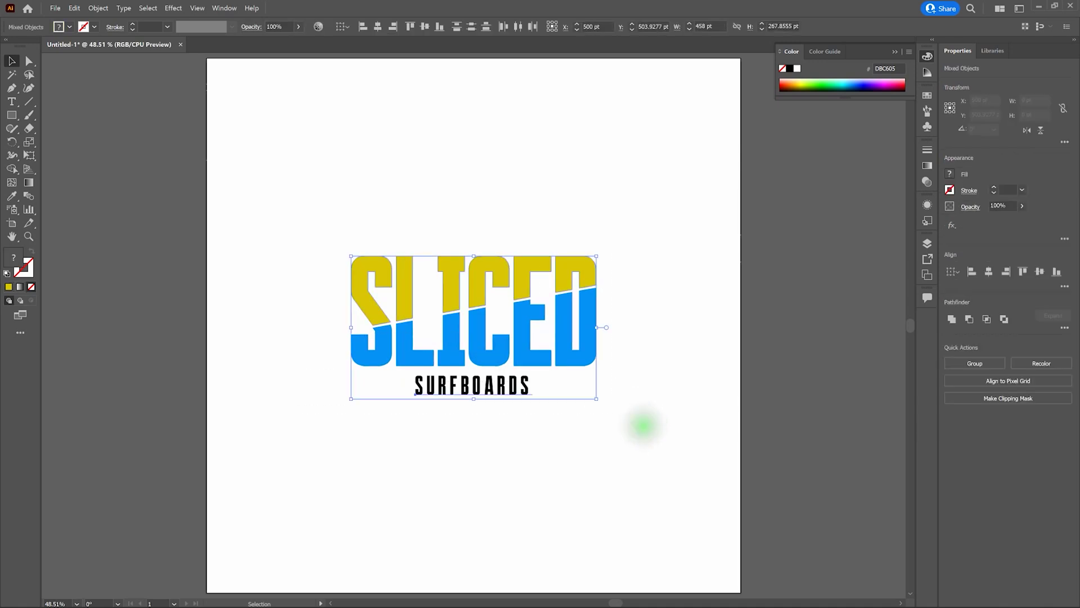
click(98, 8)
click(130, 61)
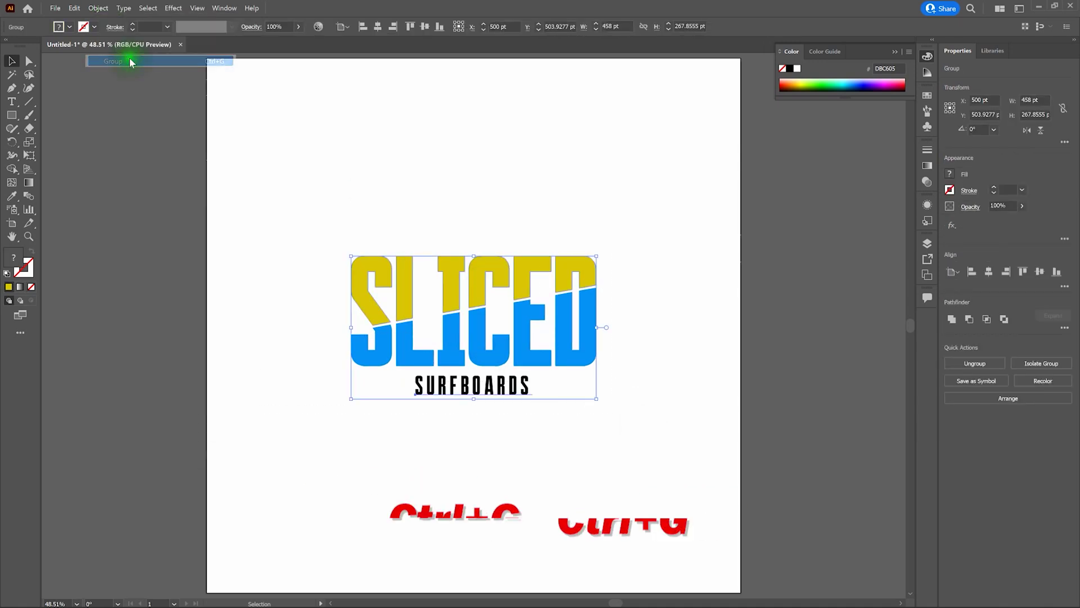
click(450, 152)
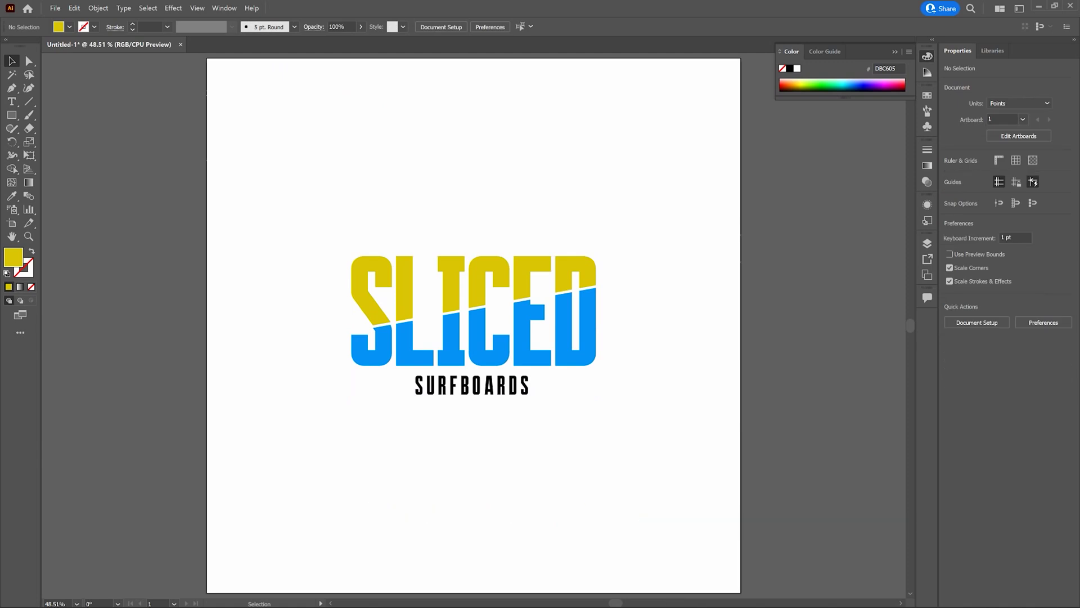